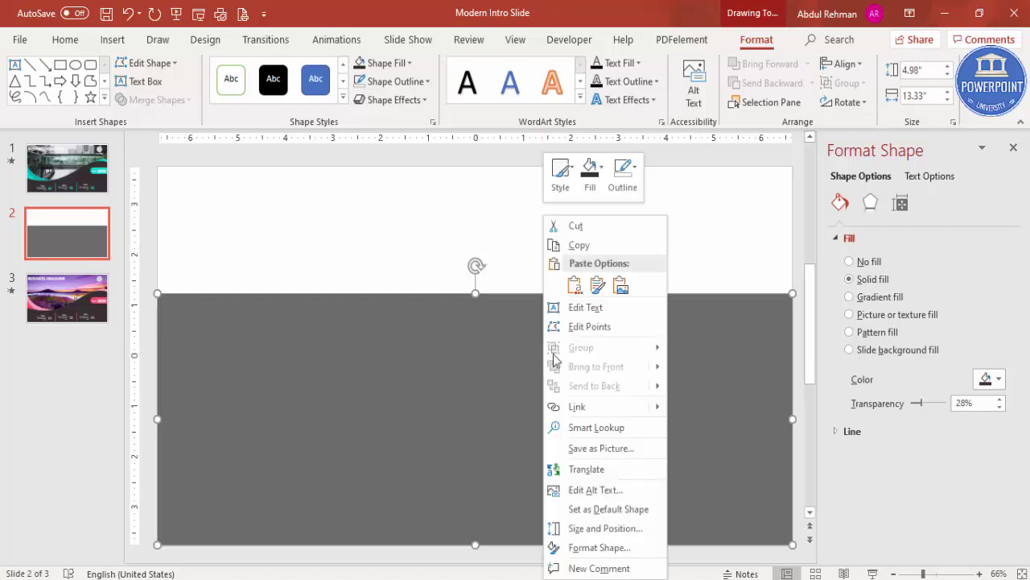
- Lower the grey rectangle's top-left point and bend its top edge into a wave cresting at the right
left_click(590, 327)
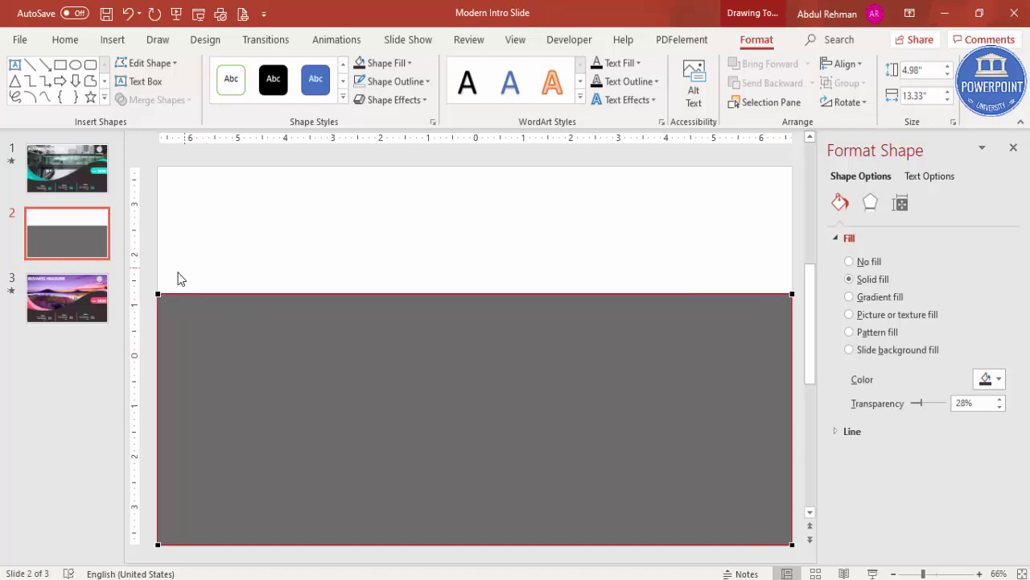
left_click_drag(158, 293, 157, 451)
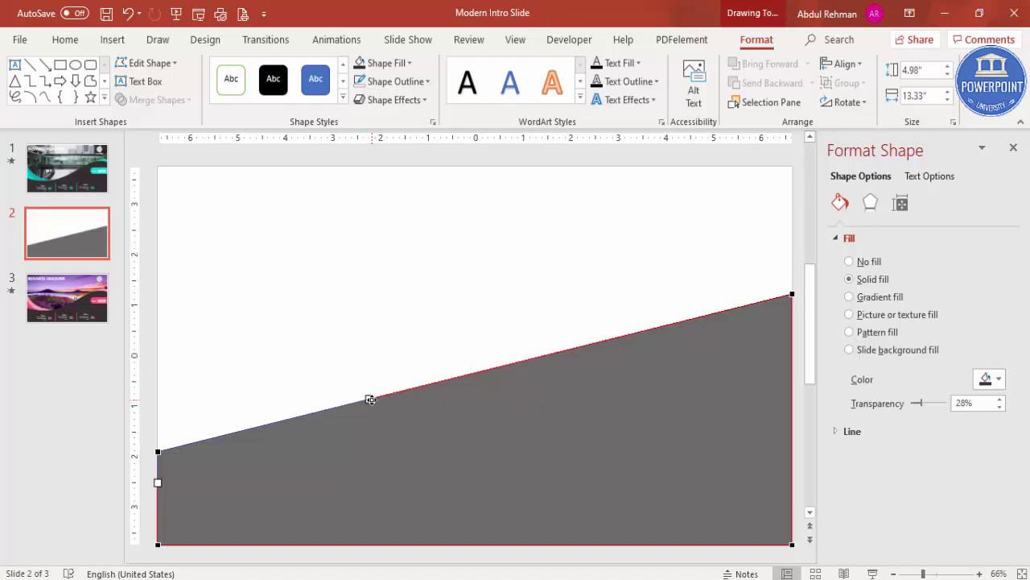
left_click_drag(371, 402, 394, 470)
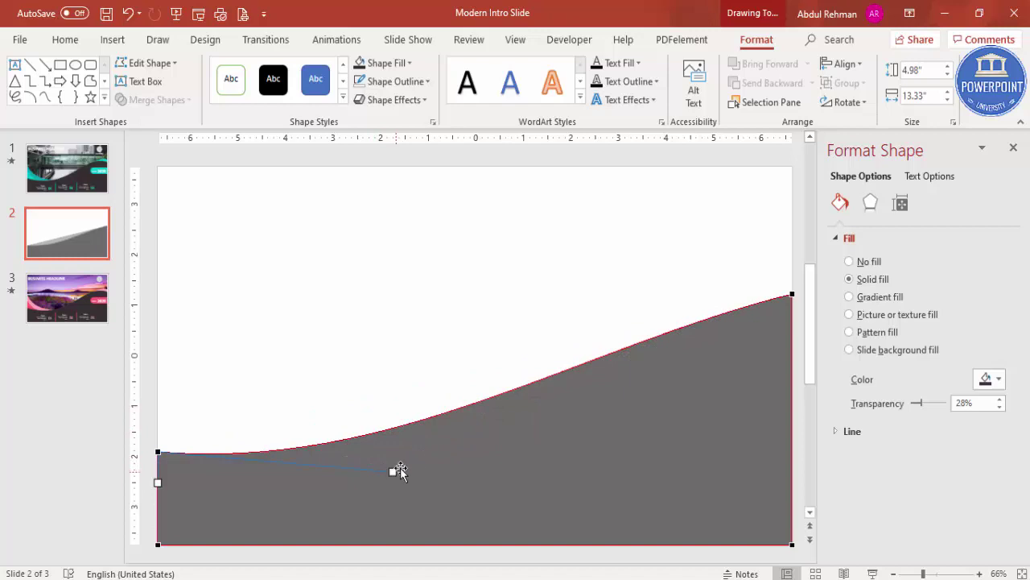
left_click(790, 294)
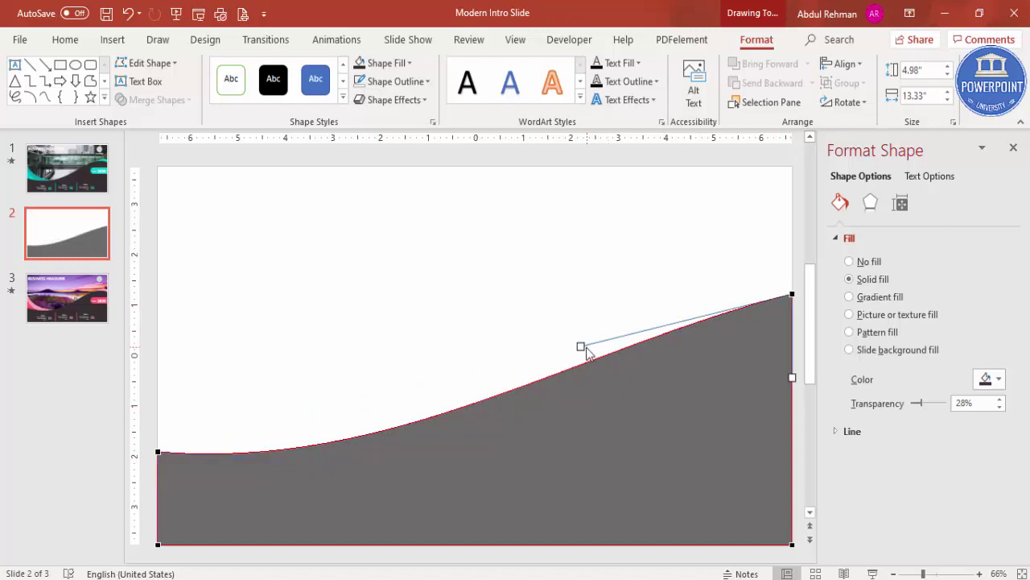
left_click_drag(582, 346, 592, 284)
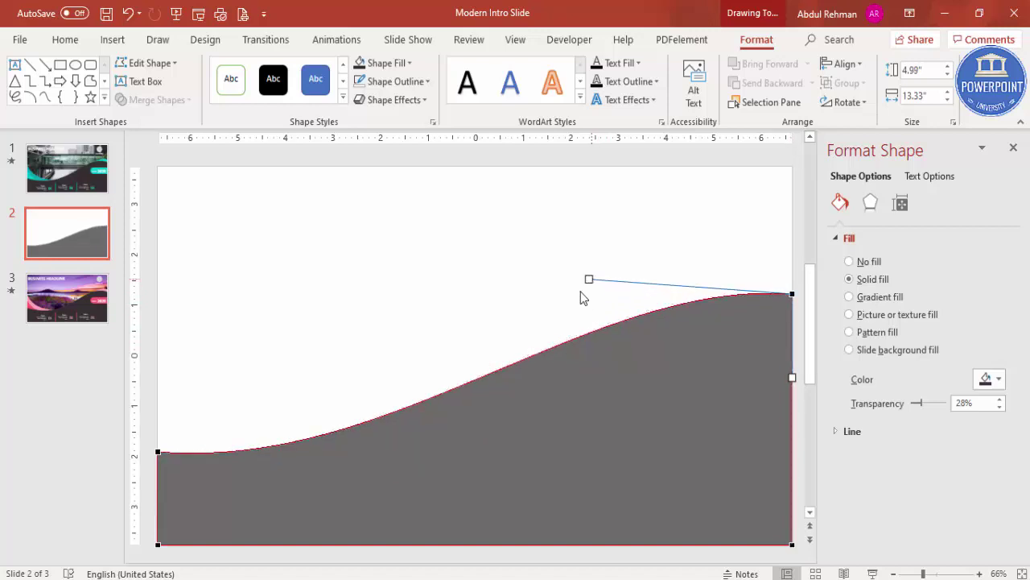
left_click(505, 274)
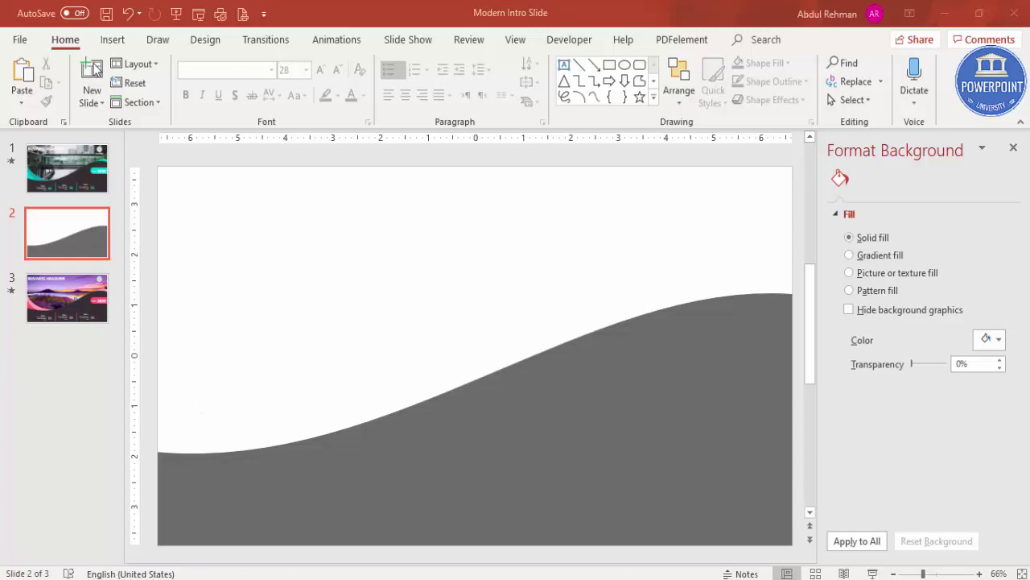
- Draw a right triangle at the slide's left edge over the wave's left end
left_click(112, 40)
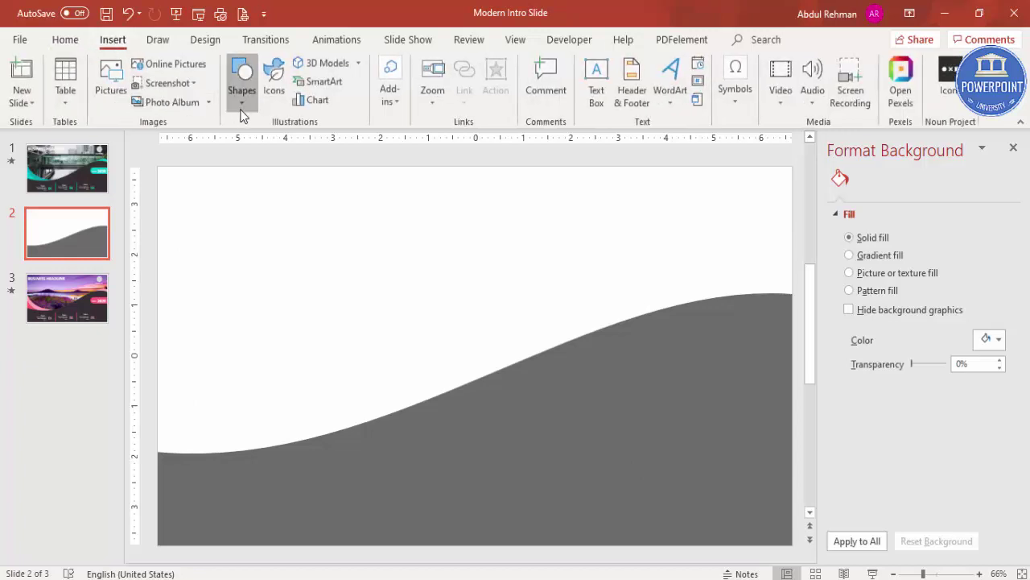
left_click(242, 95)
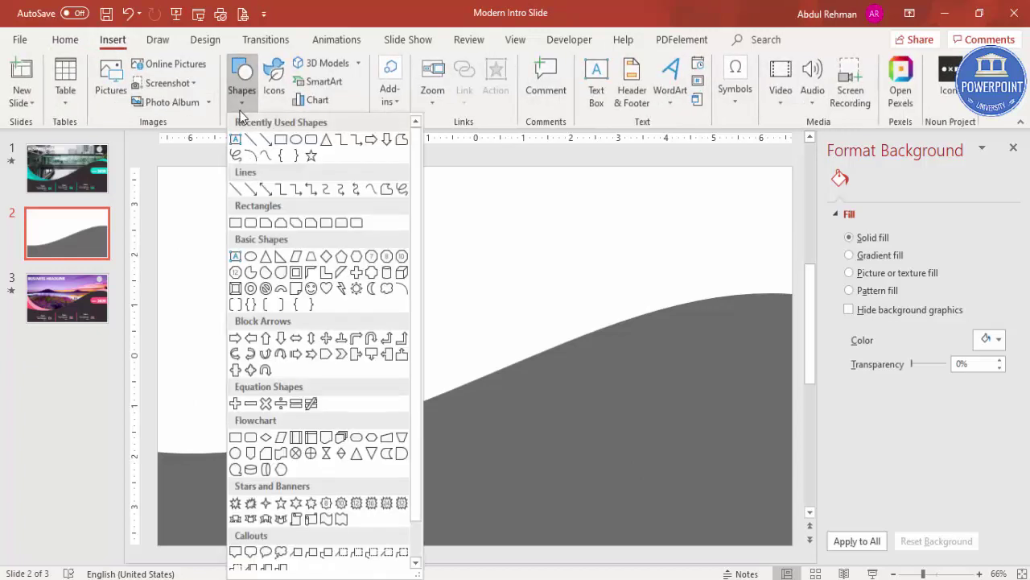
left_click(279, 260)
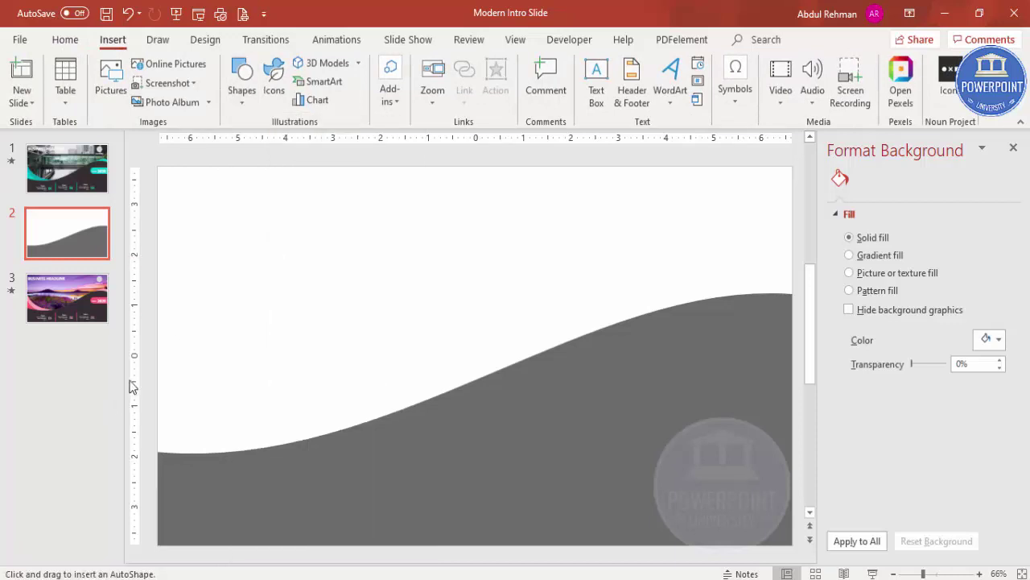
left_click_drag(157, 338, 362, 467)
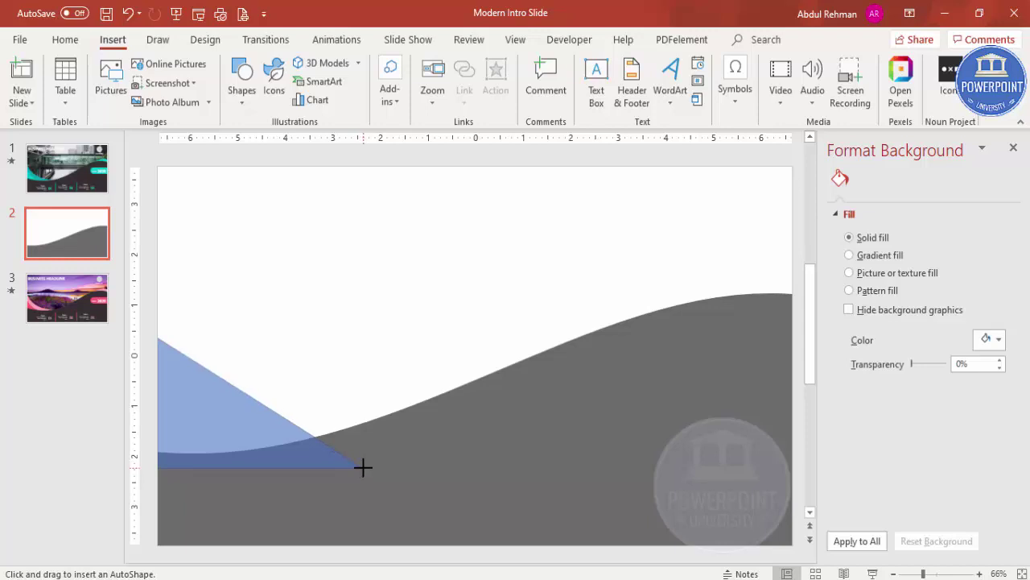
left_click_drag(362, 467, 363, 467)
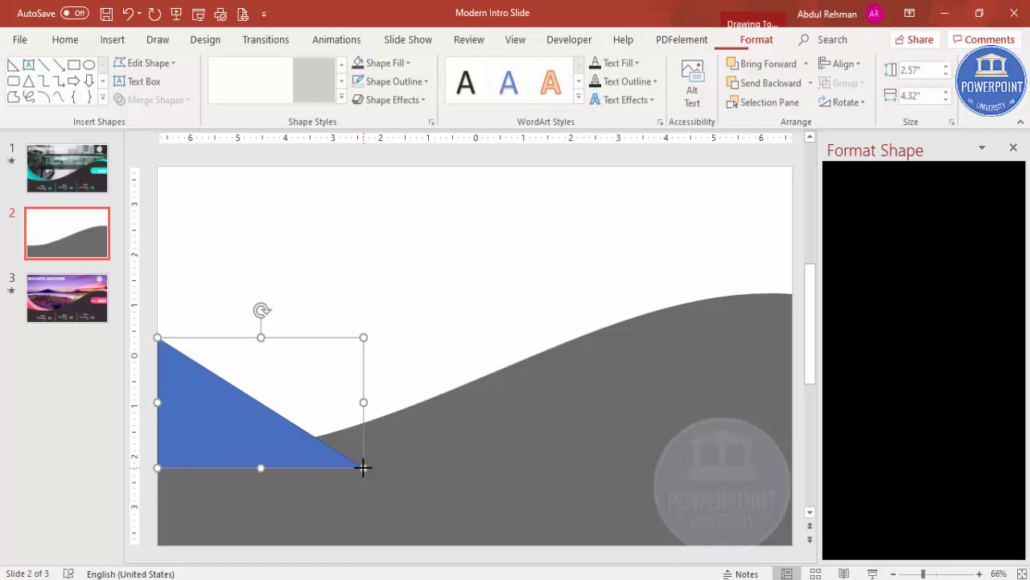
- Remove the triangle's outline and fill it Dark Teal at 34% transparency
left_click(412, 81)
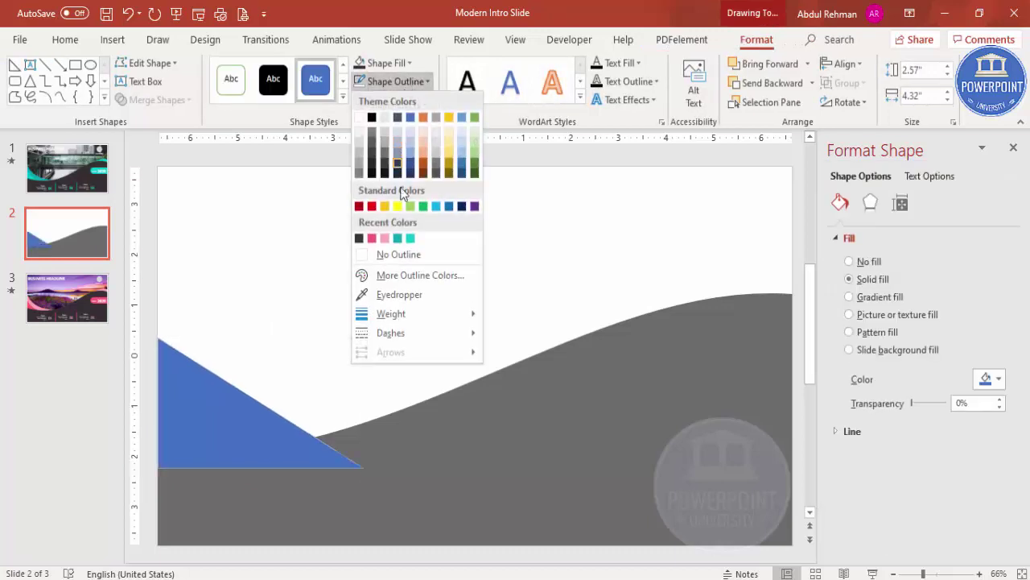
left_click(405, 253)
left_click(380, 62)
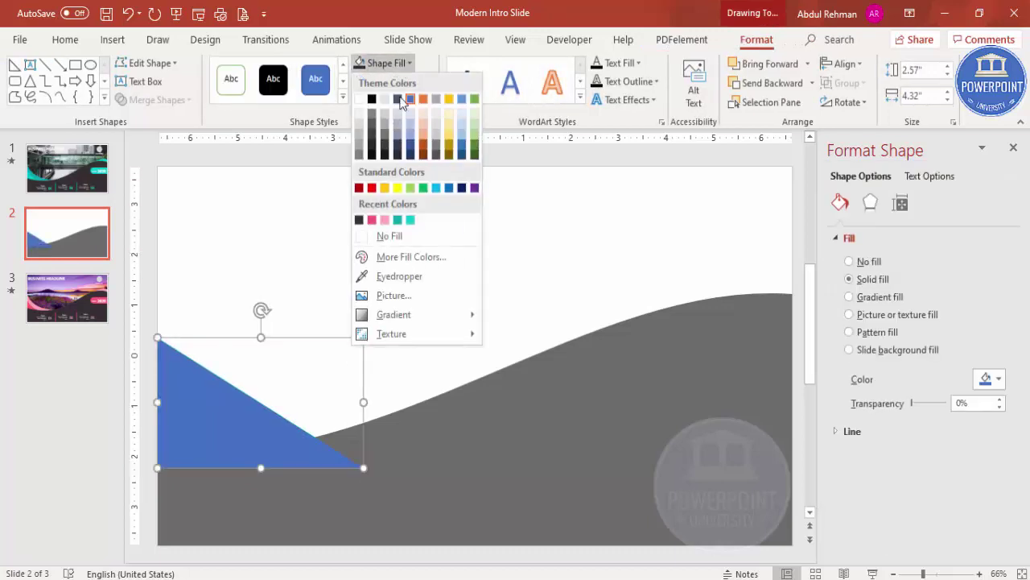
left_click(397, 220)
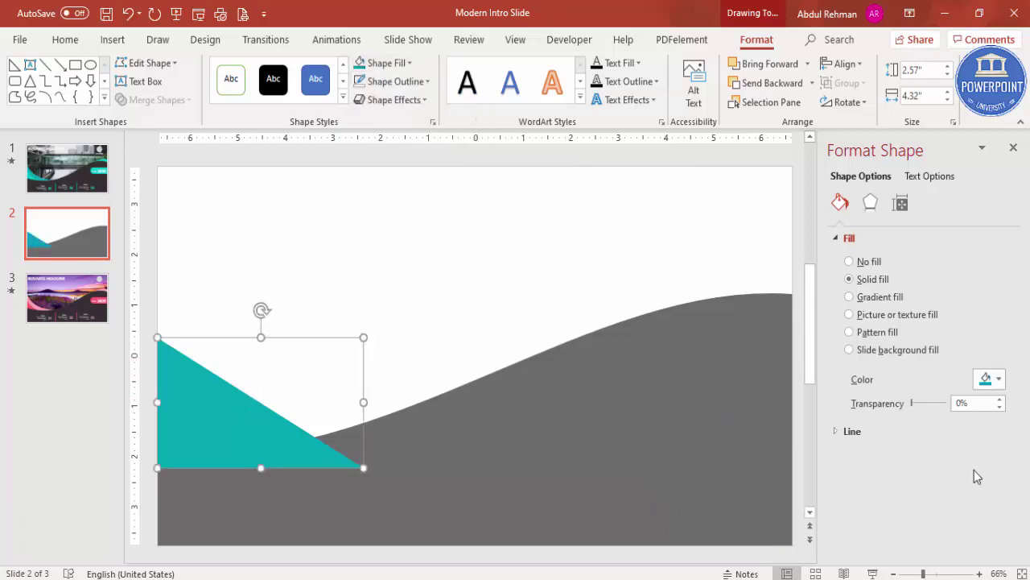
left_click_drag(912, 406, 924, 407)
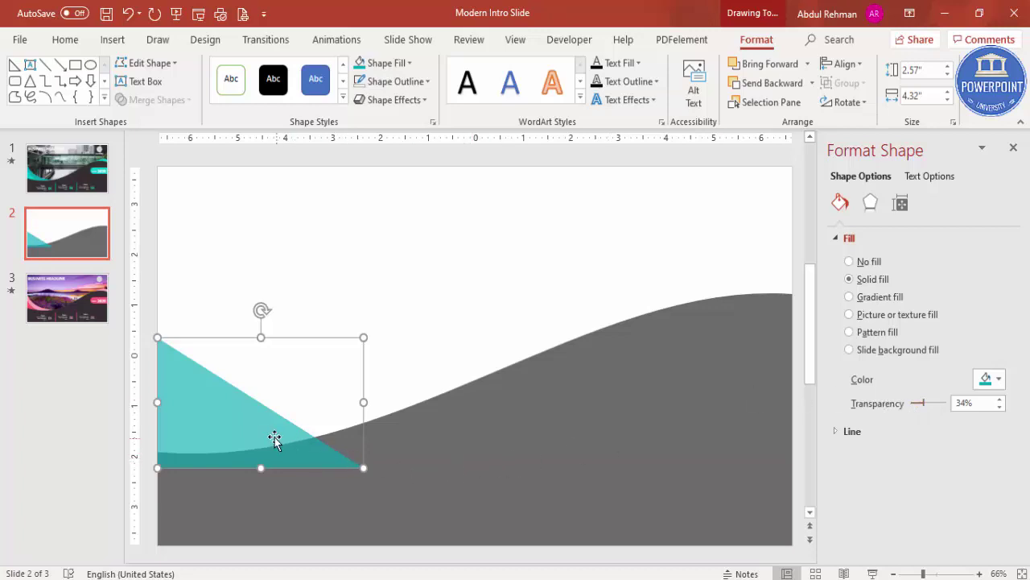
right_click(227, 416)
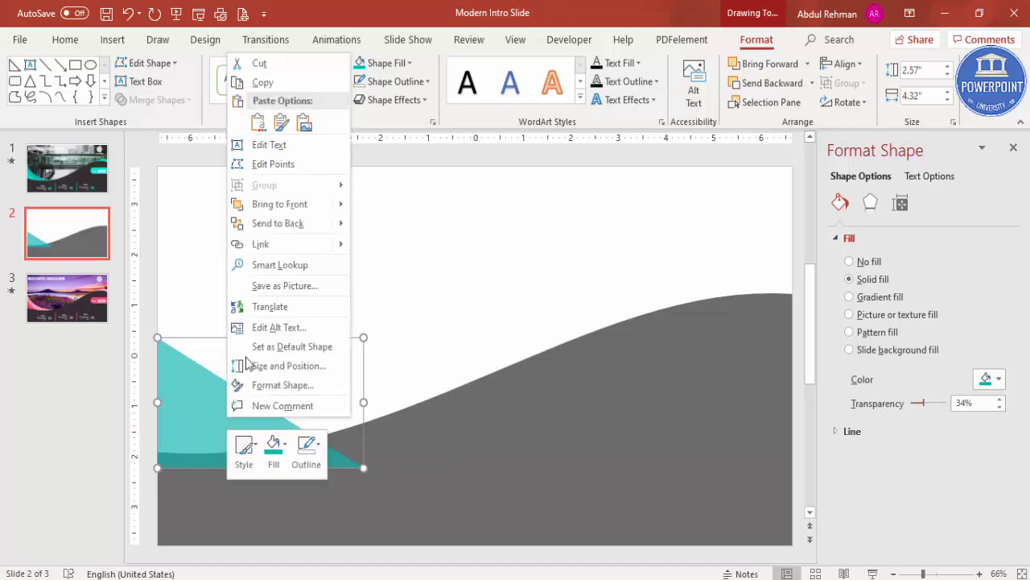
left_click(307, 165)
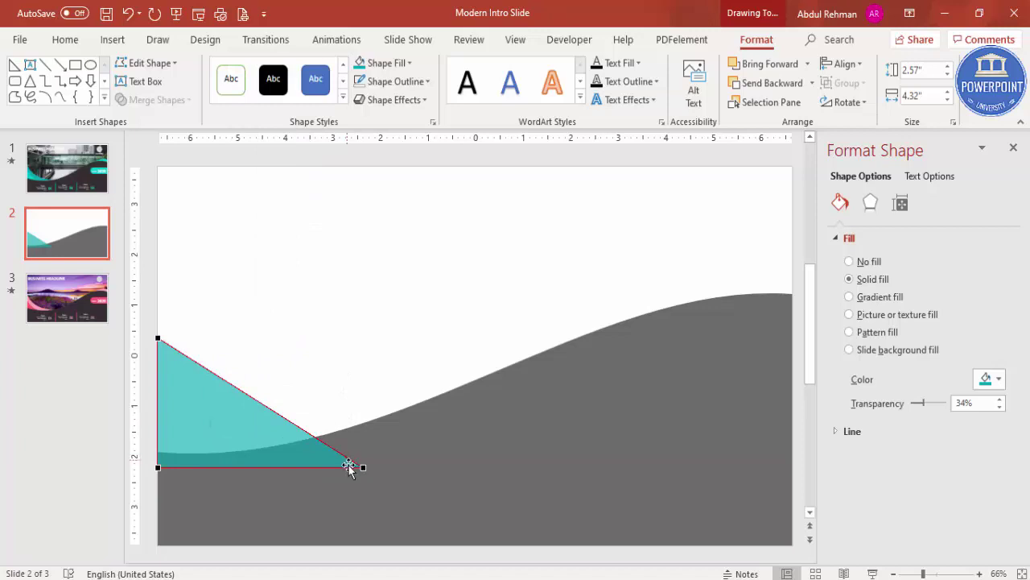
- Curve the triangle's sloping side inward into a concave arc using its corner handles
left_click(365, 467)
left_click_drag(293, 426, 274, 459)
left_click(158, 339)
left_click_drag(227, 380, 212, 414)
left_click(266, 376)
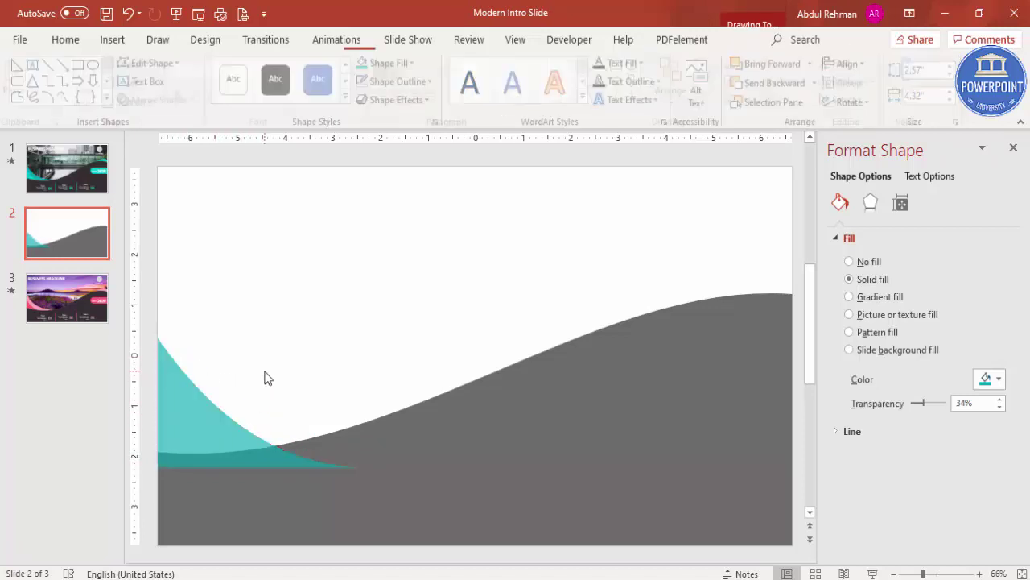
- Send the teal curved shape backward behind the grey wave
left_click(203, 396)
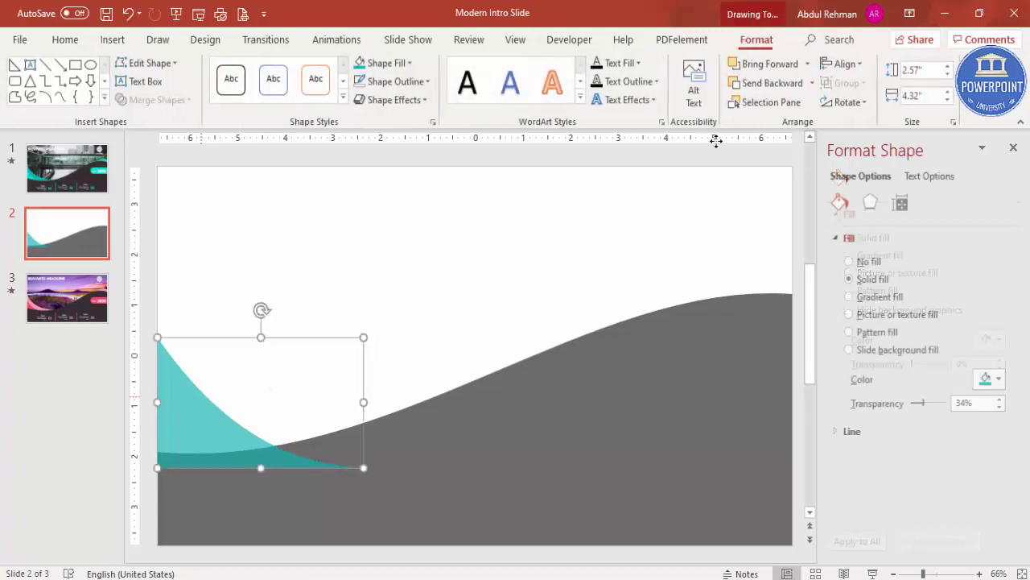
left_click(788, 85)
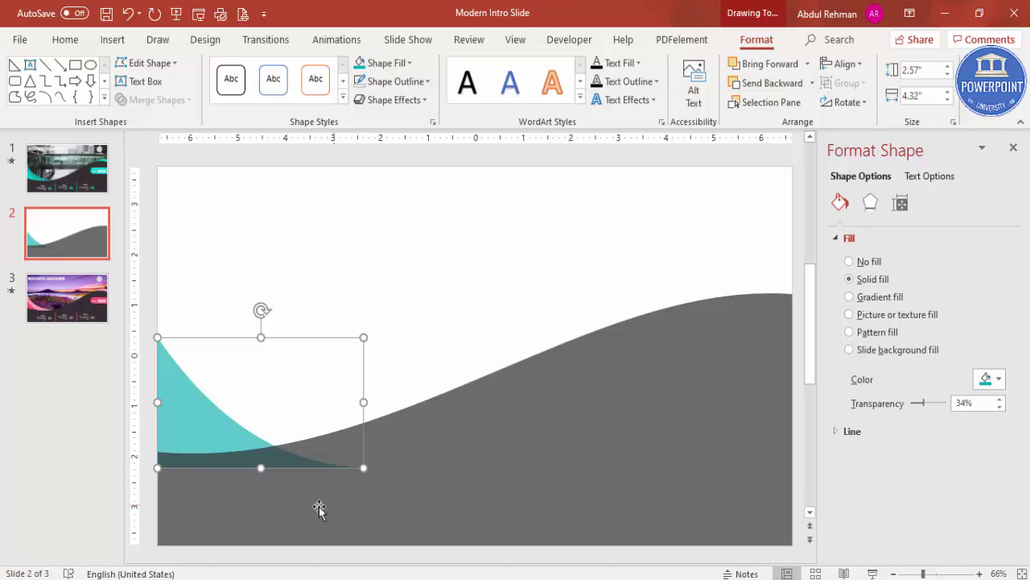
left_click(310, 303)
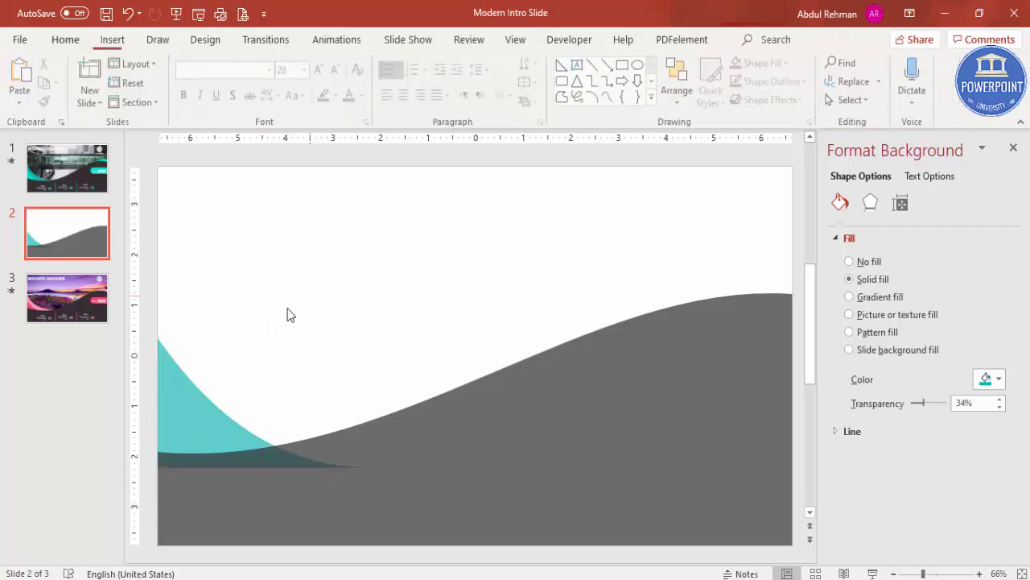
- Duplicate the teal shape, give the copy a brighter teal fill, and move it lower at the left edge
left_click(200, 418)
left_click_drag(200, 418, 282, 369)
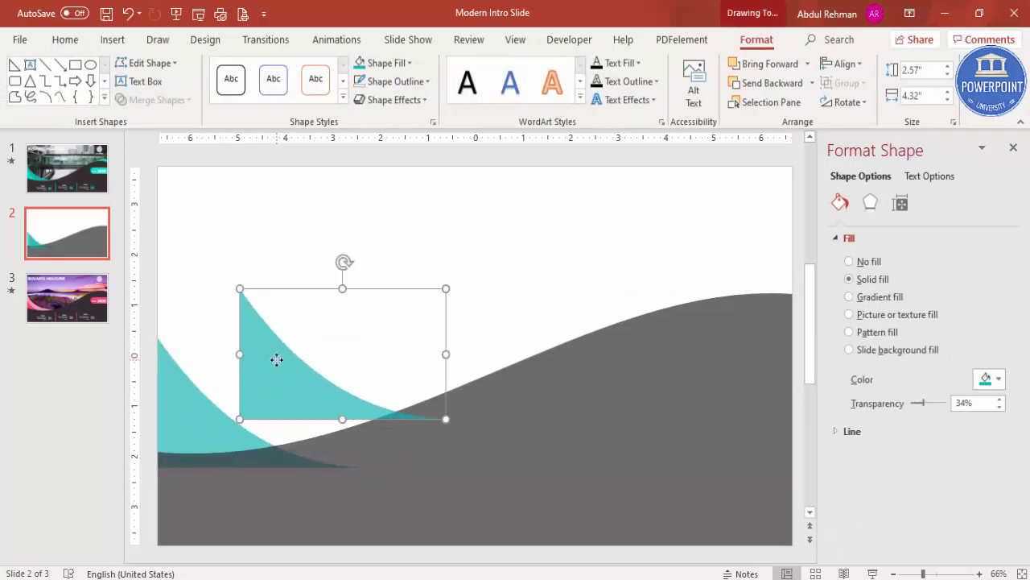
left_click(392, 69)
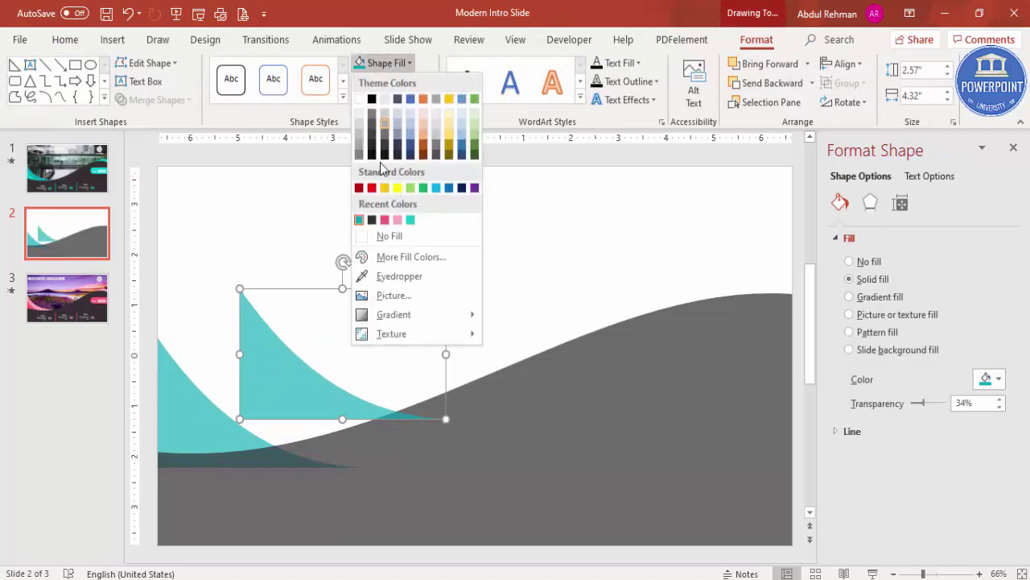
left_click(411, 221)
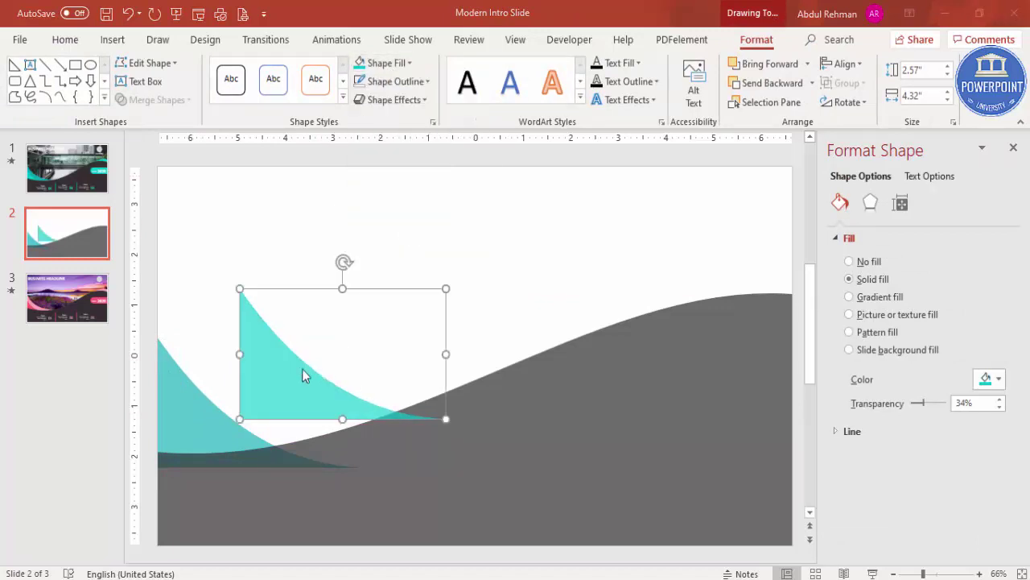
left_click_drag(260, 391, 177, 467)
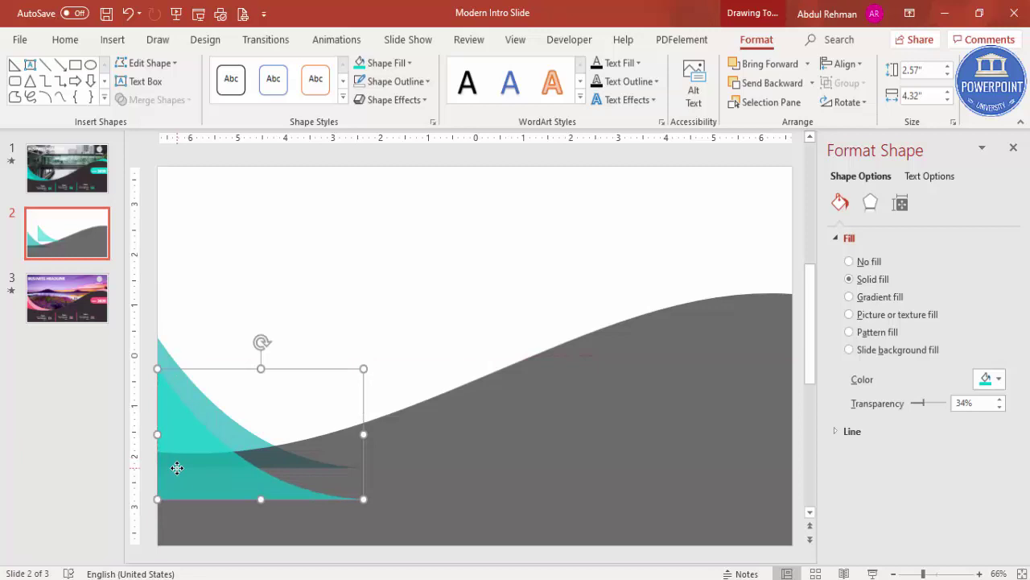
- Reshape the copy's points, pulling its tip up-left and straightening its upper curve
right_click(225, 466)
left_click(314, 255)
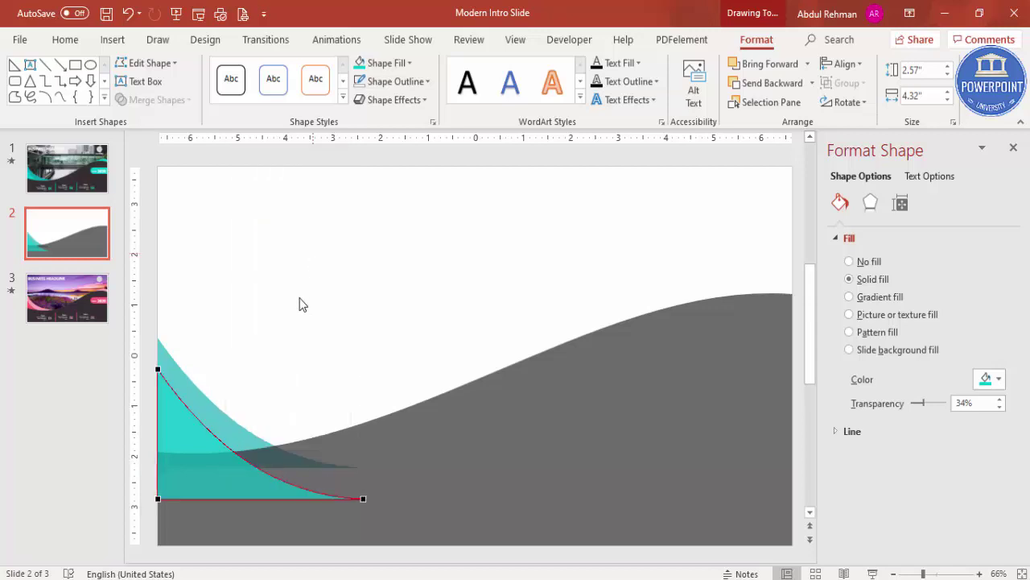
left_click(363, 498)
left_click_drag(339, 488, 291, 462)
left_click(160, 371)
left_click_drag(161, 376, 180, 453)
left_click(296, 365)
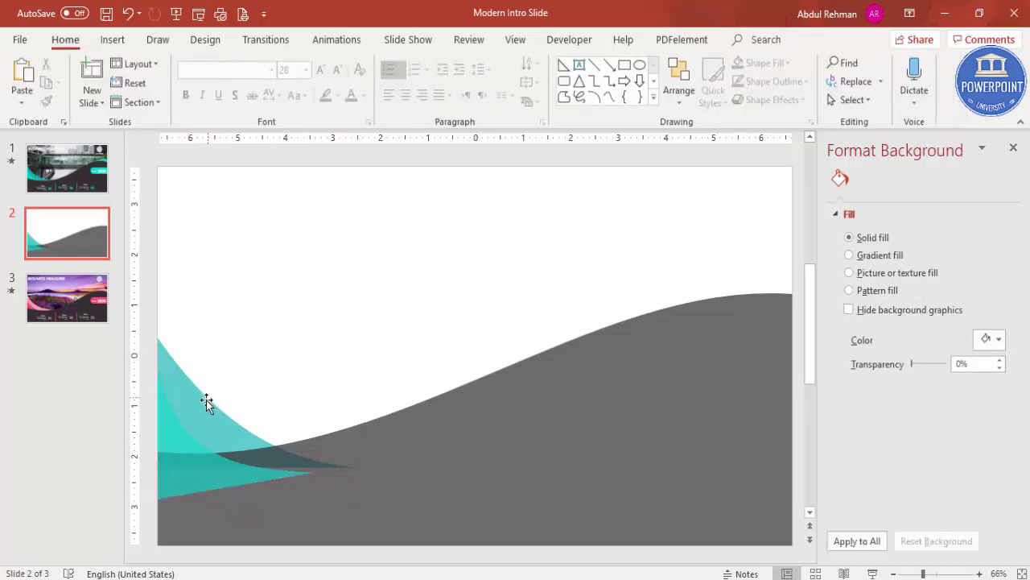
left_click(411, 405)
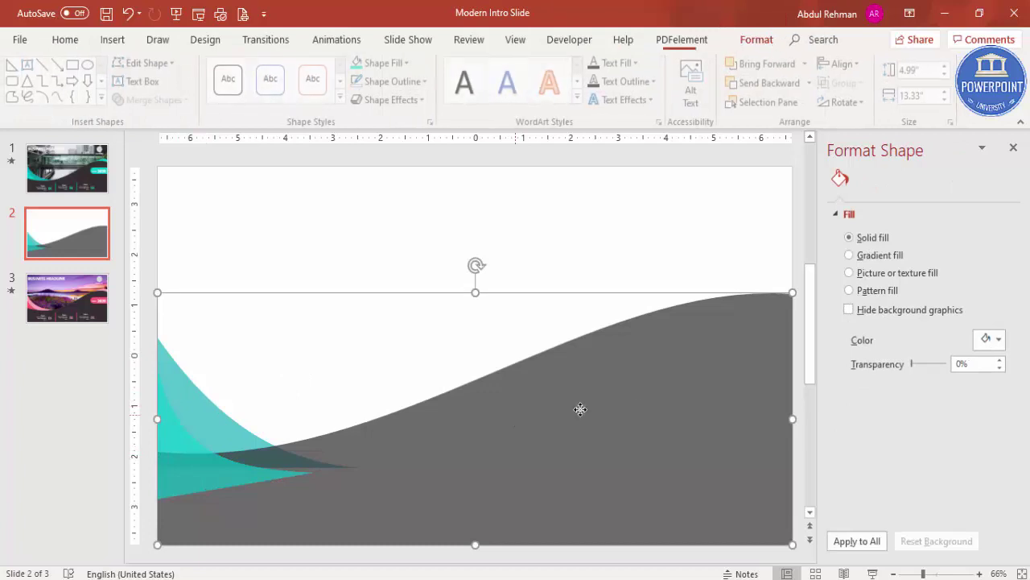
- Make the grey wave fully opaque and send the teal copy behind it
left_click_drag(923, 404, 899, 405)
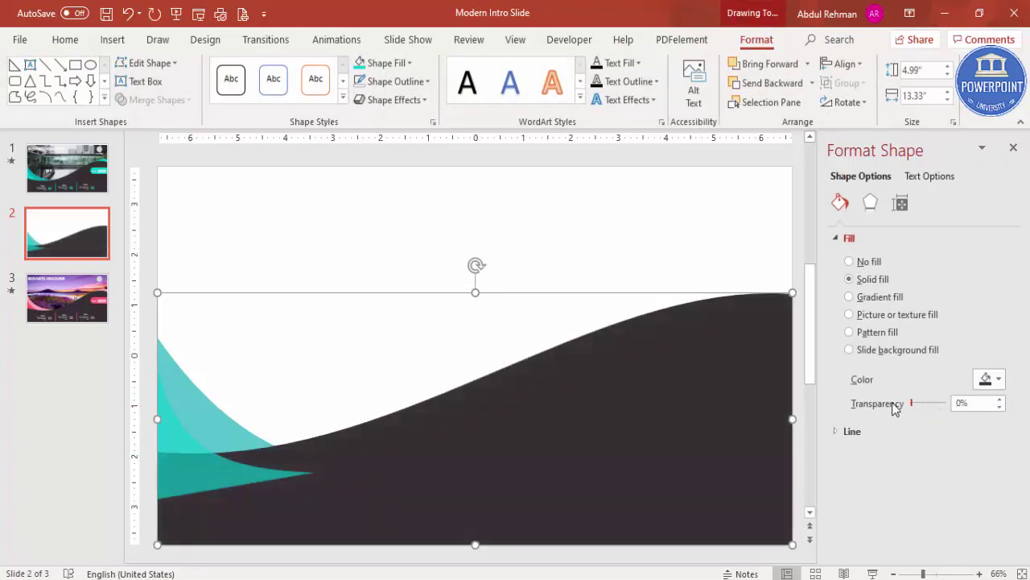
left_click(203, 485)
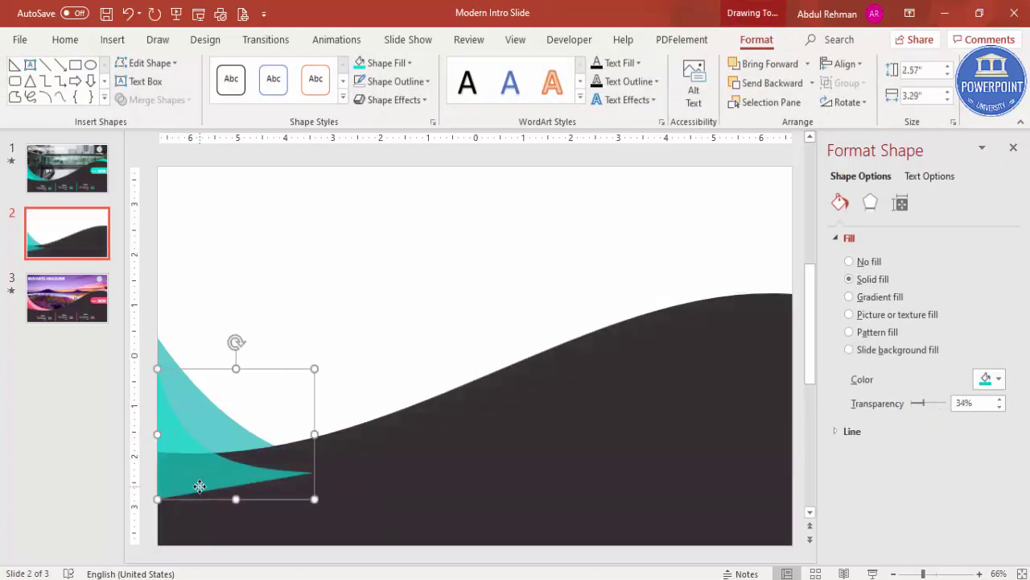
left_click(774, 84)
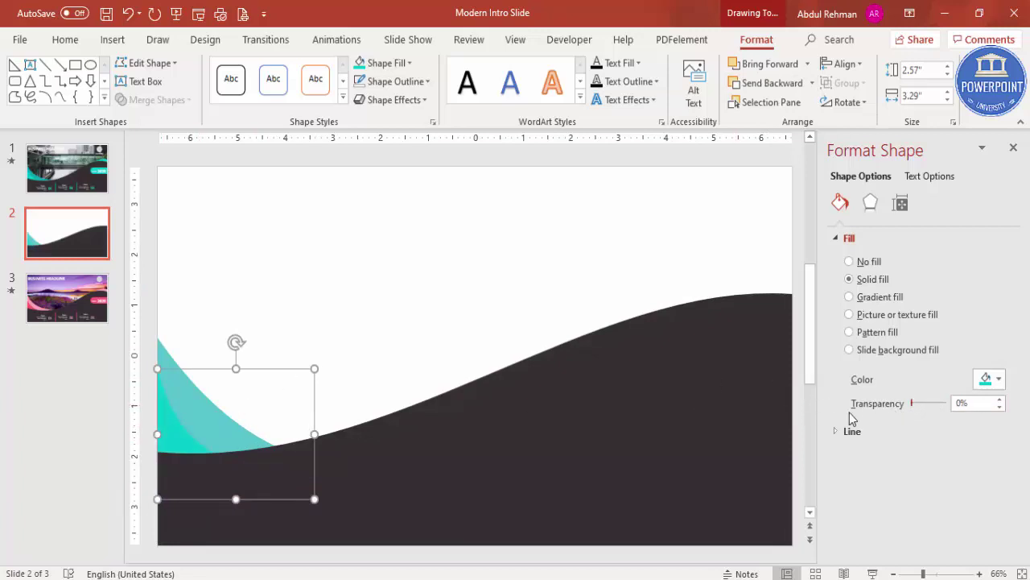
- Set the wider teal curve's transparency to 0% so it shows as solid colour
left_click(175, 356)
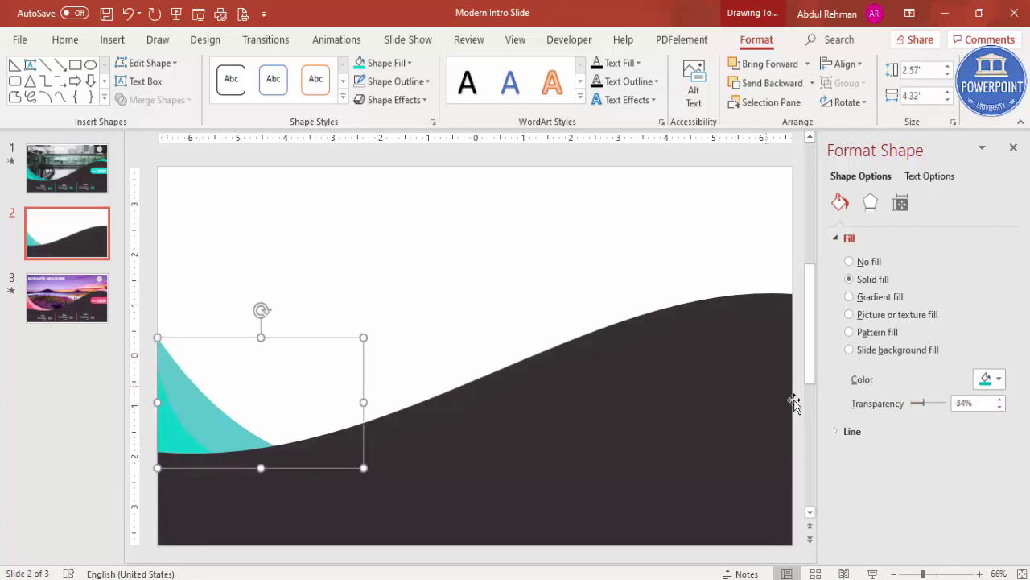
left_click_drag(926, 405, 889, 408)
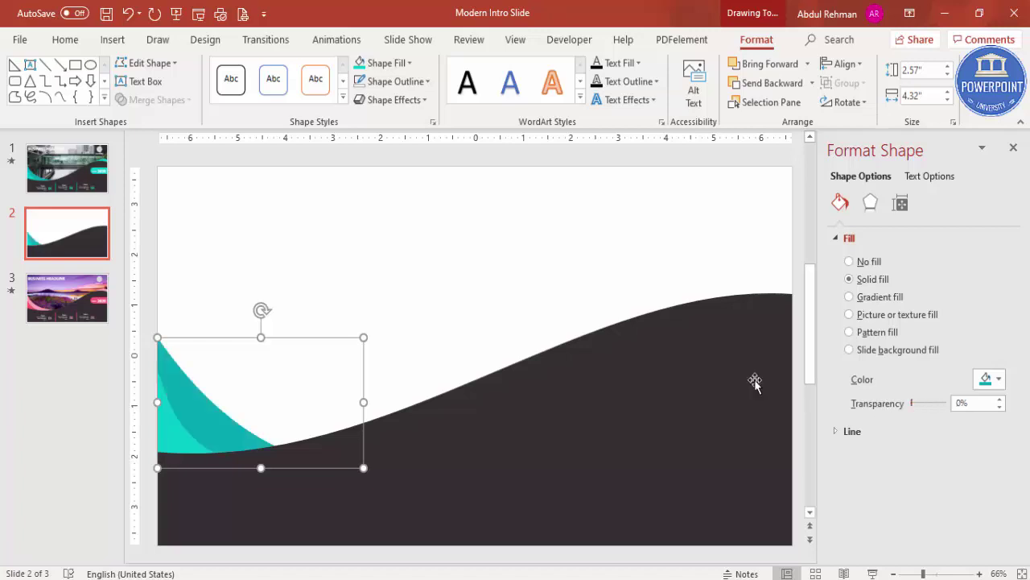
left_click(474, 317)
left_click(185, 434)
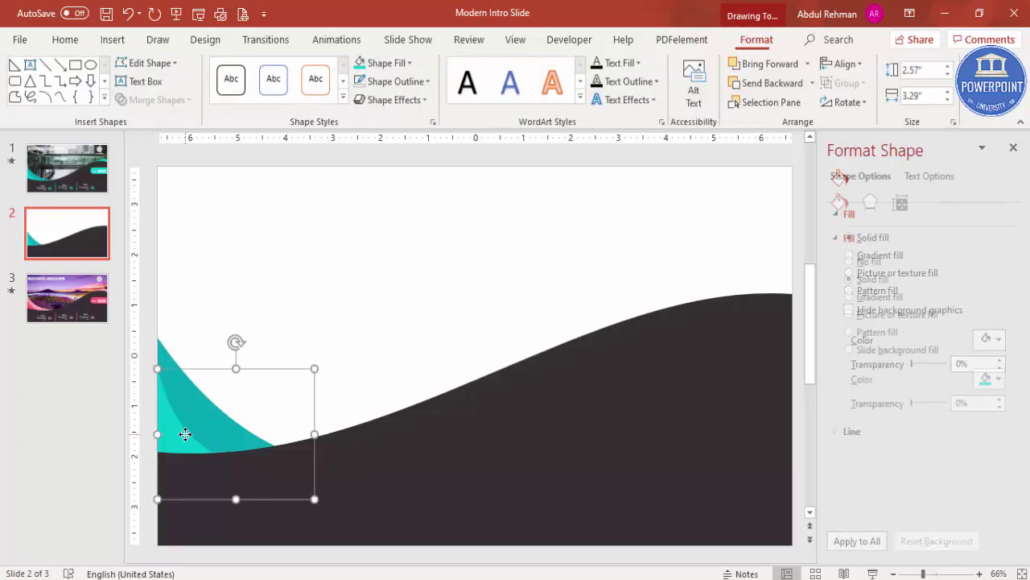
left_click(160, 355)
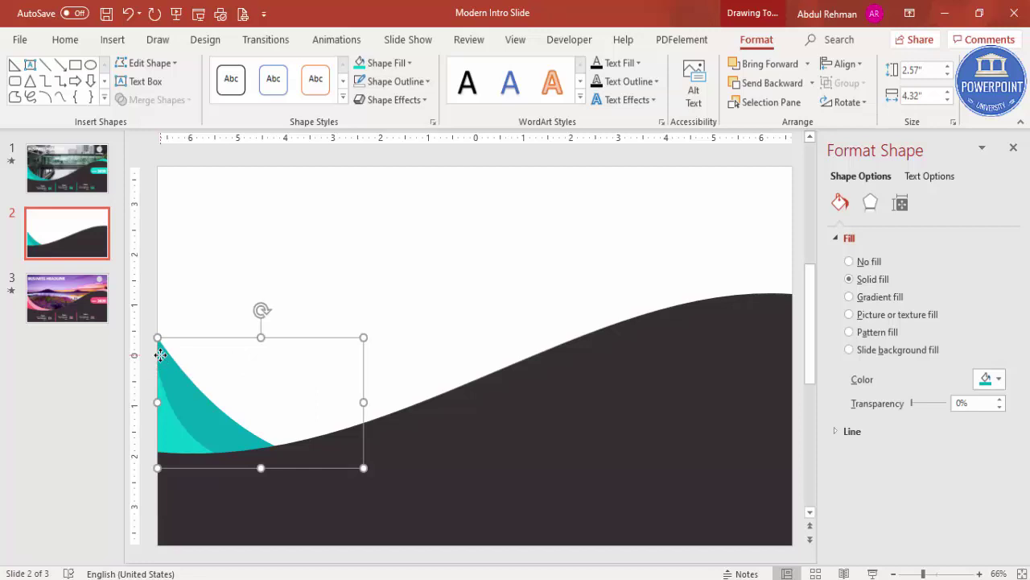
- Adjust the larger teal curve's vertex handles so its edge flows into the dark wave
right_click(160, 355)
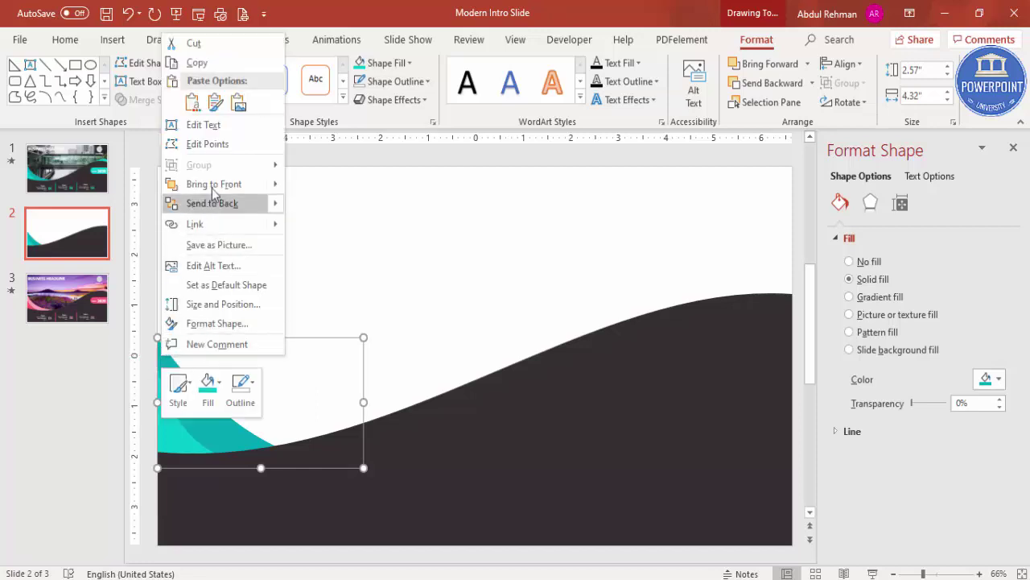
left_click(230, 142)
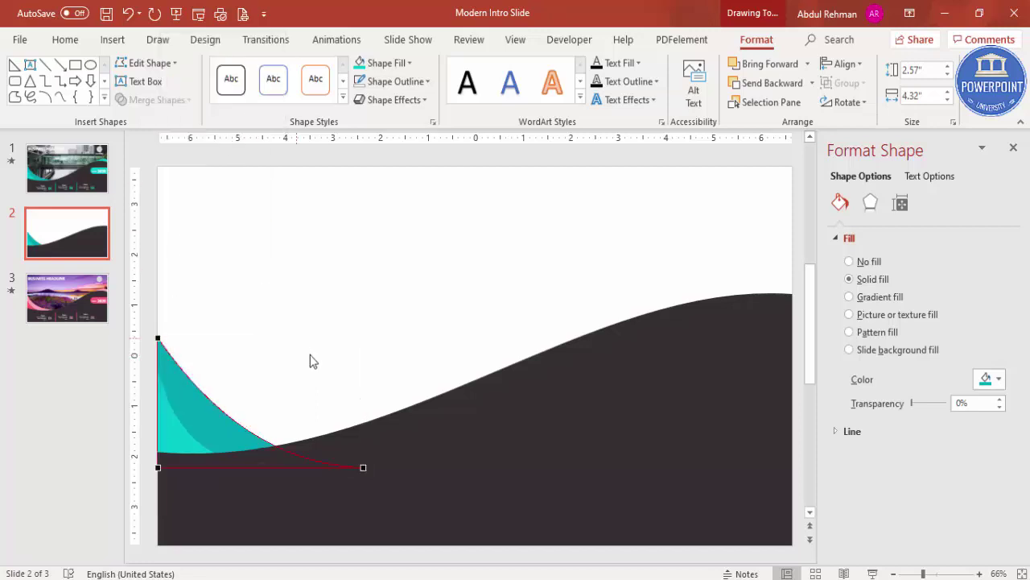
left_click(359, 473)
left_click(210, 400)
right_click(211, 400)
left_click(241, 184)
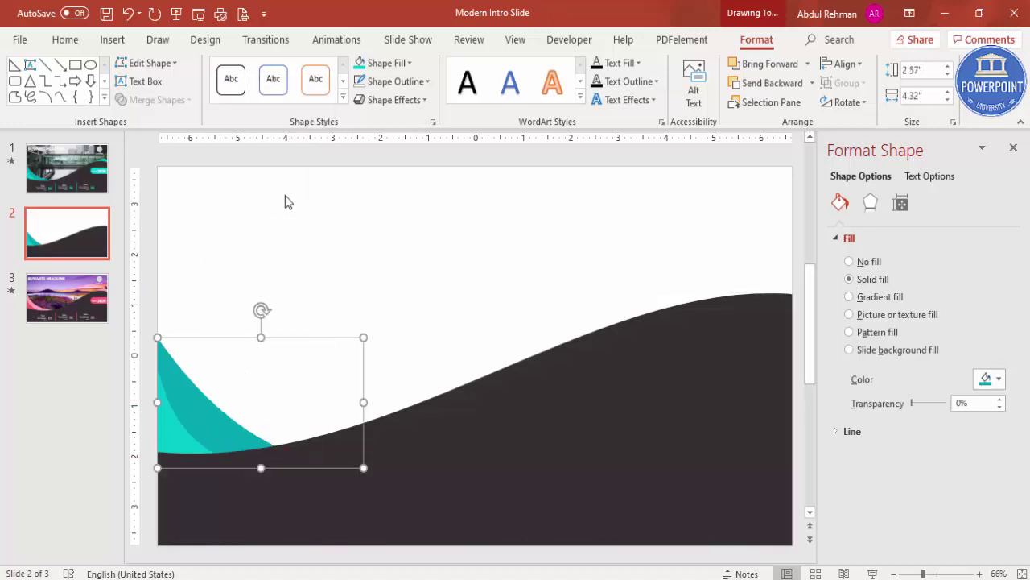
left_click(362, 469)
left_click_drag(273, 462, 244, 476)
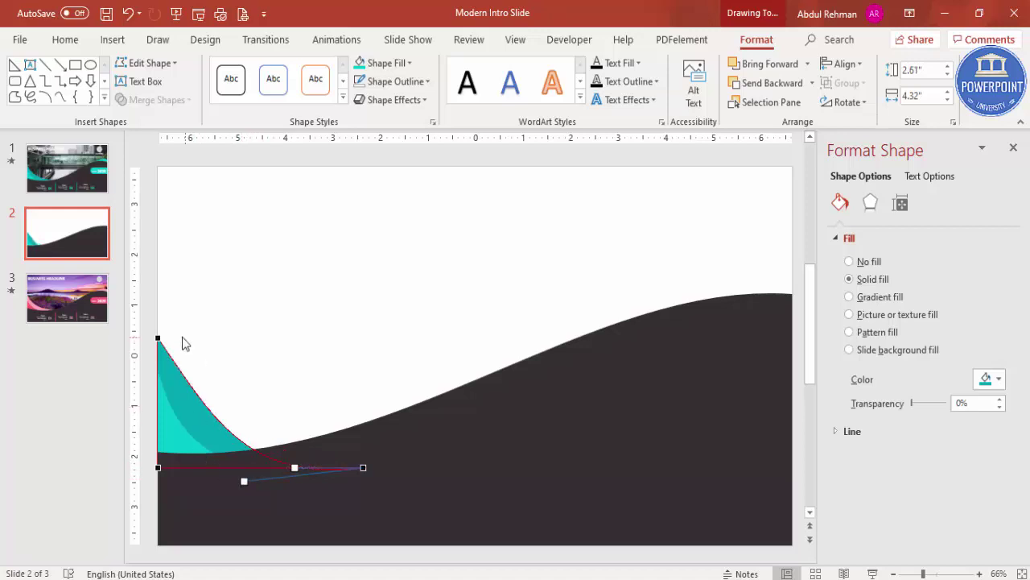
left_click(159, 339)
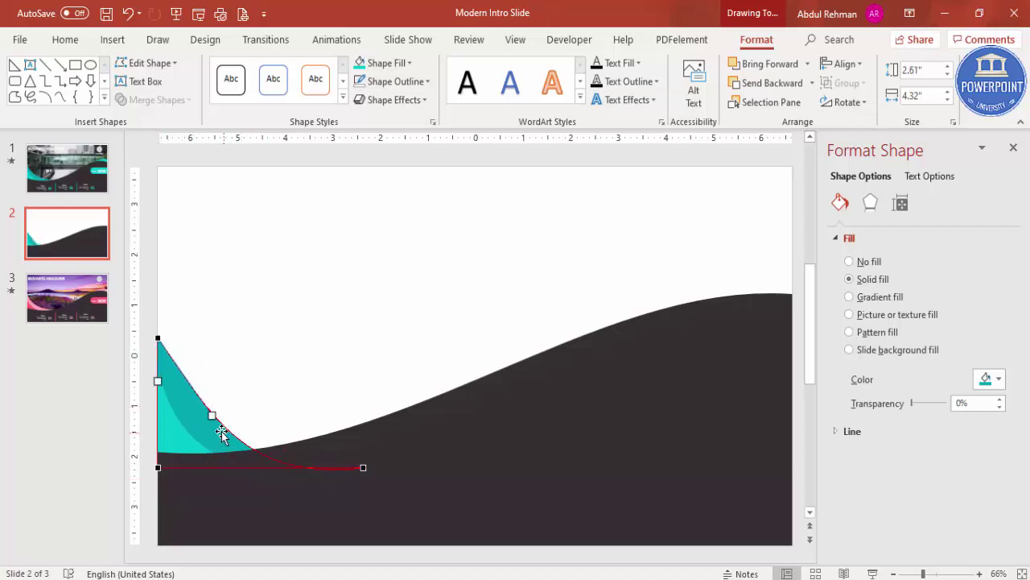
left_click_drag(209, 416, 199, 420)
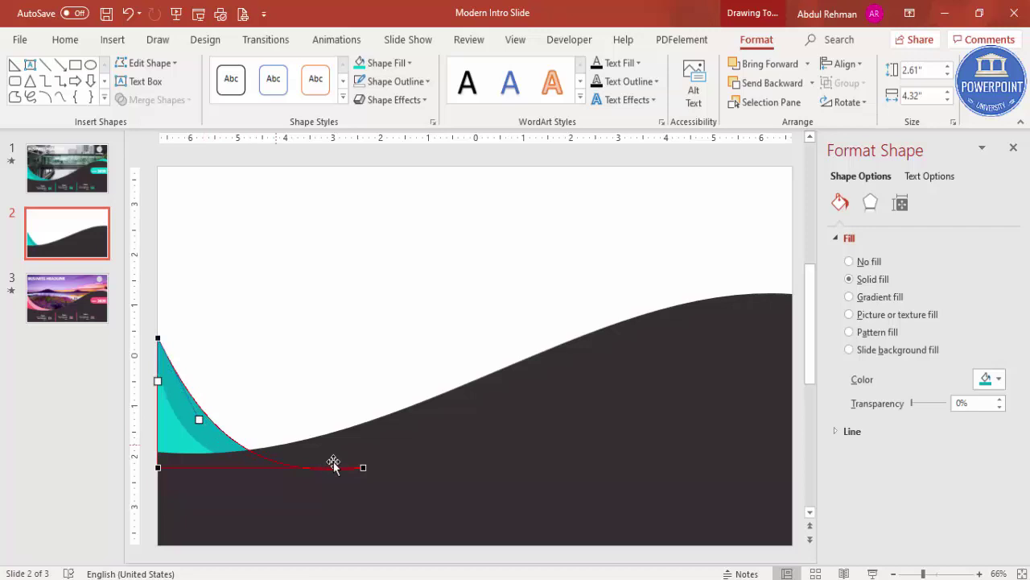
left_click(361, 469)
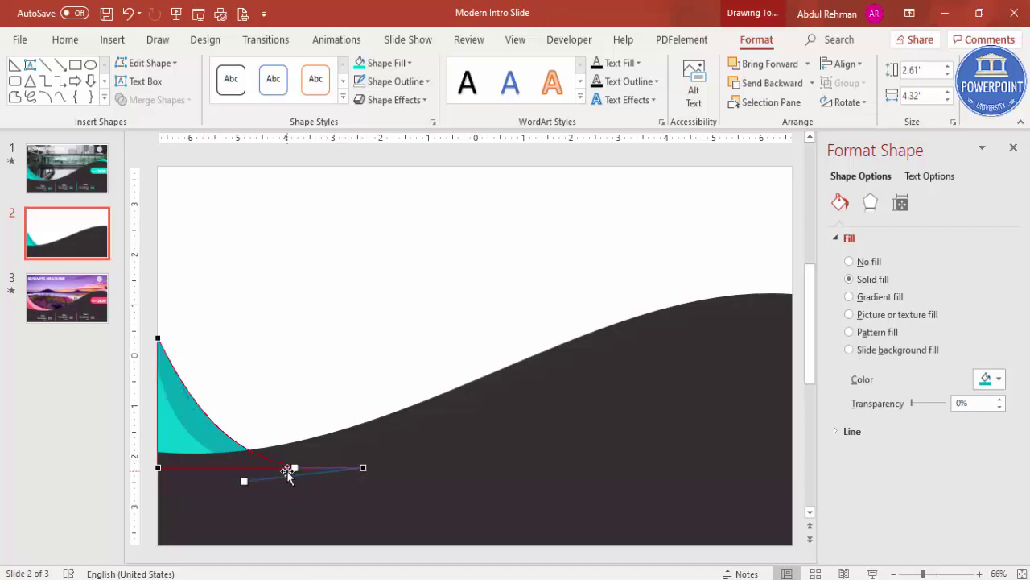
left_click_drag(250, 478, 257, 447)
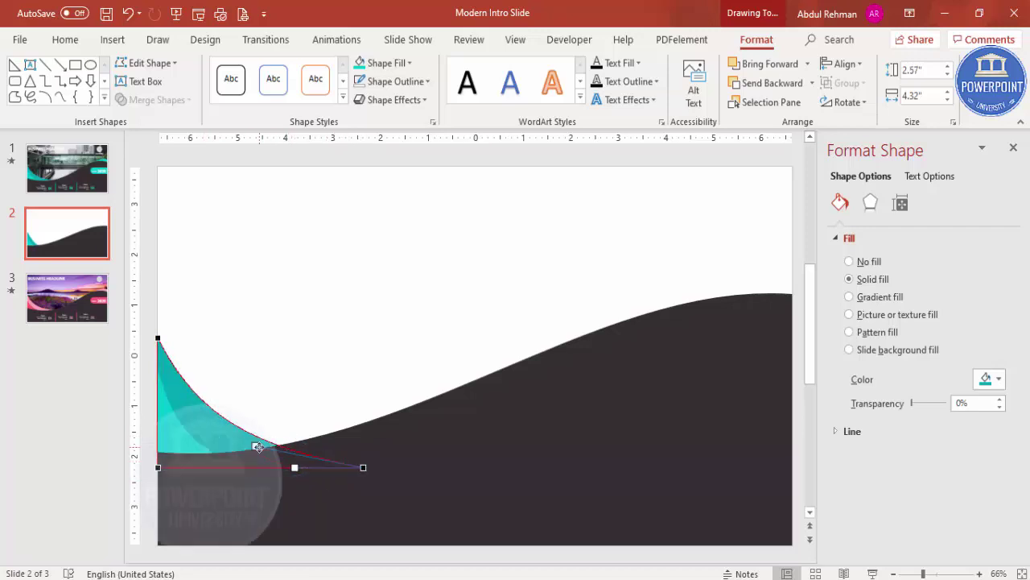
left_click(166, 427)
- Reshape the smaller teal curve's vertex to match the wave's curve
right_click(168, 425)
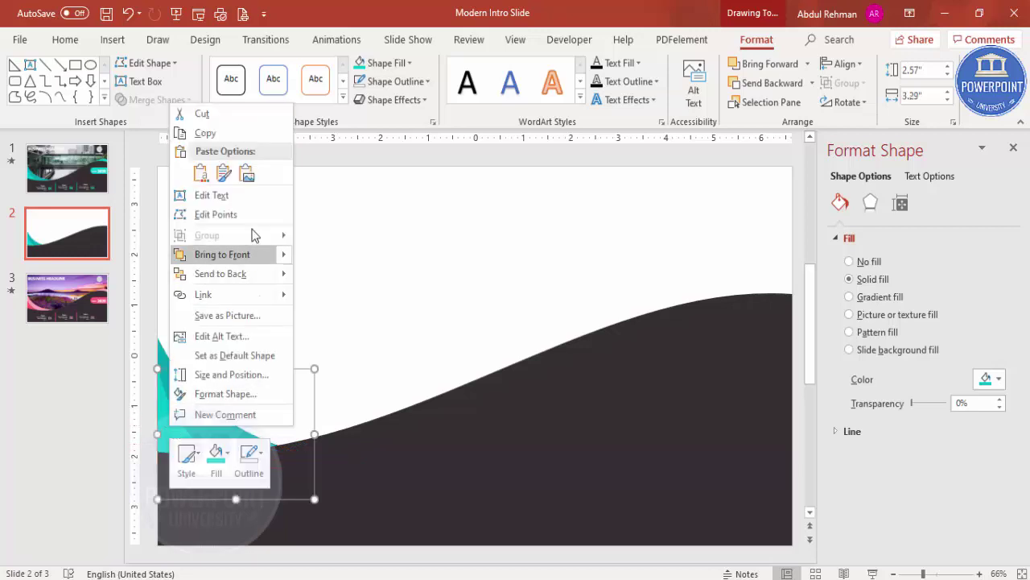
left_click(211, 215)
left_click(313, 472)
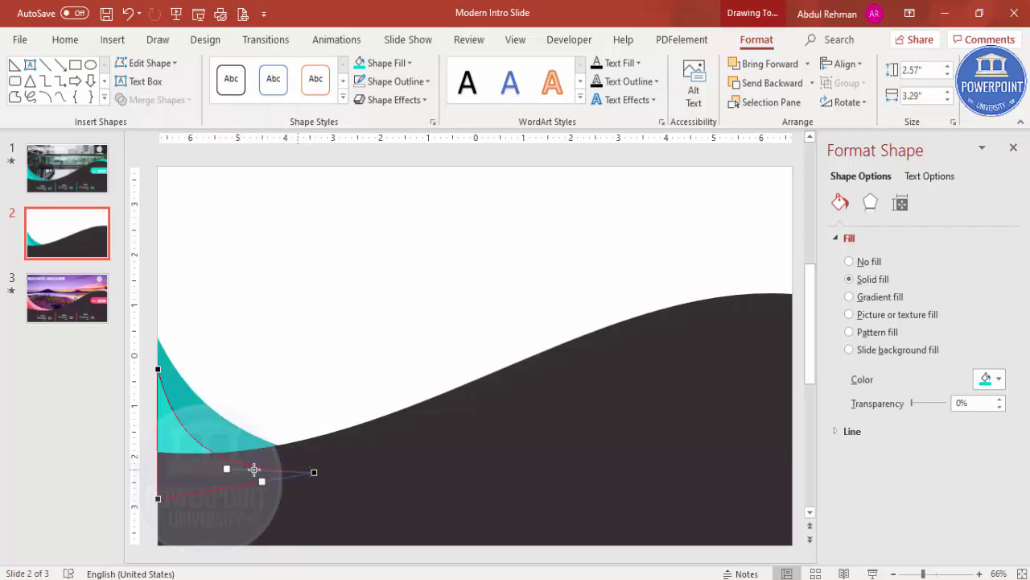
left_click_drag(265, 467, 299, 448)
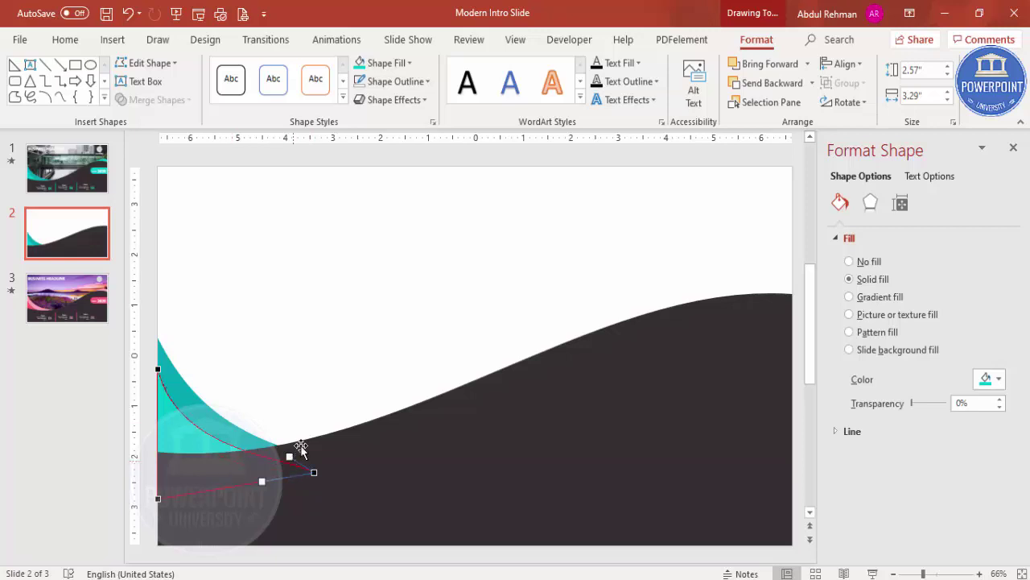
left_click(300, 340)
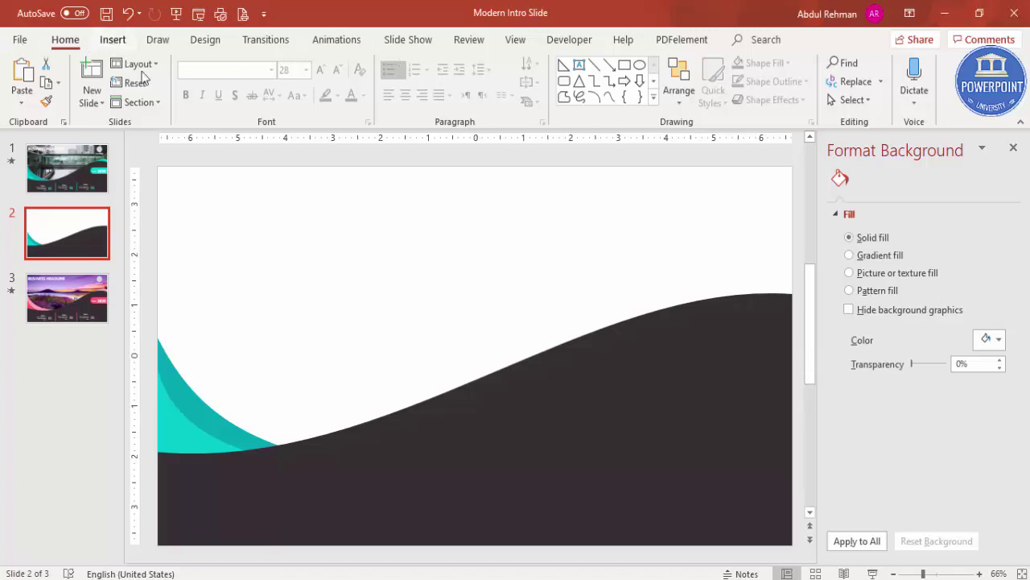
left_click(112, 40)
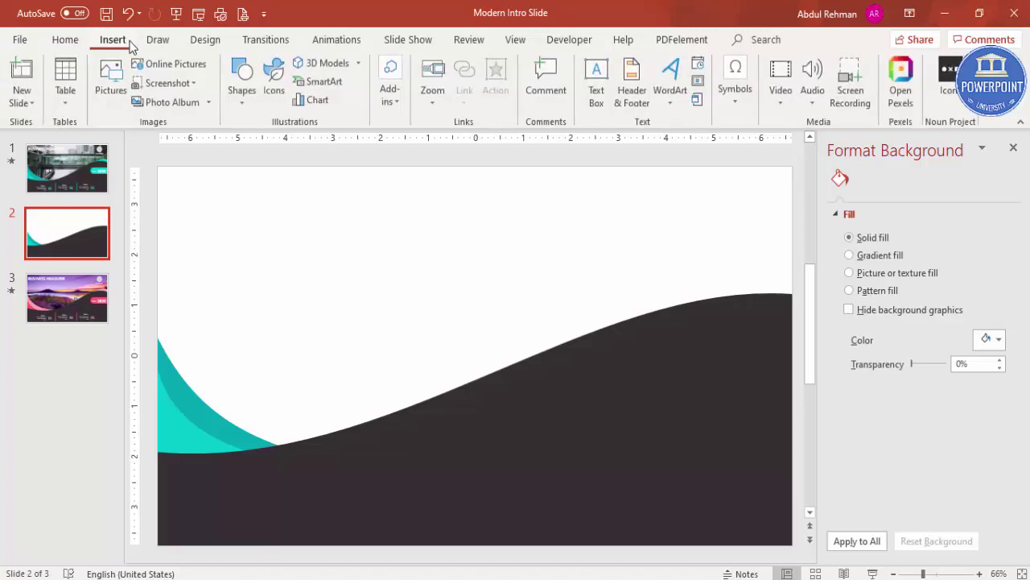
- Draw an outline-free rectangle covering the upper part of the slide
left_click(244, 90)
left_click(236, 228)
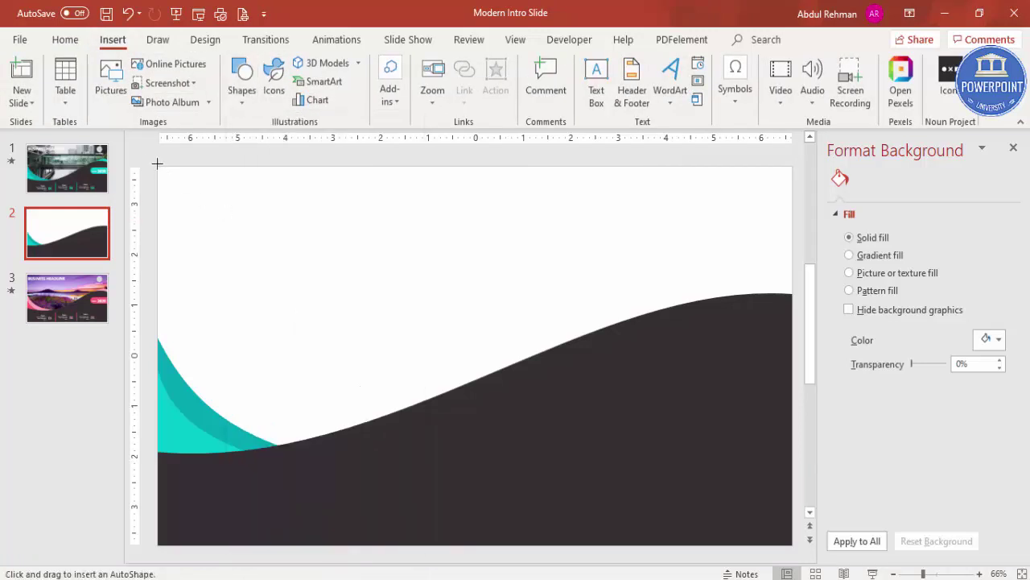
left_click_drag(160, 166, 792, 492)
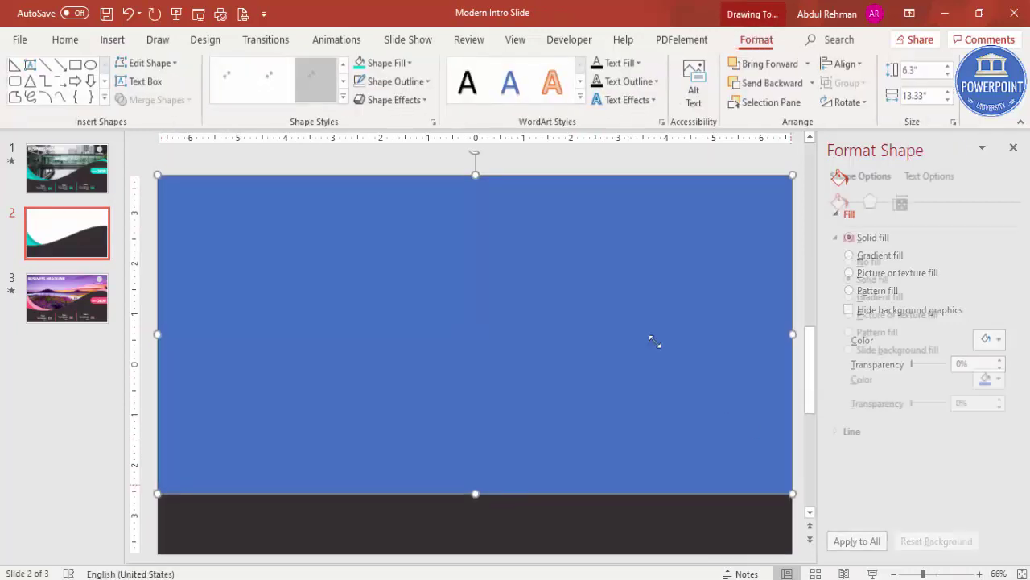
left_click(414, 81)
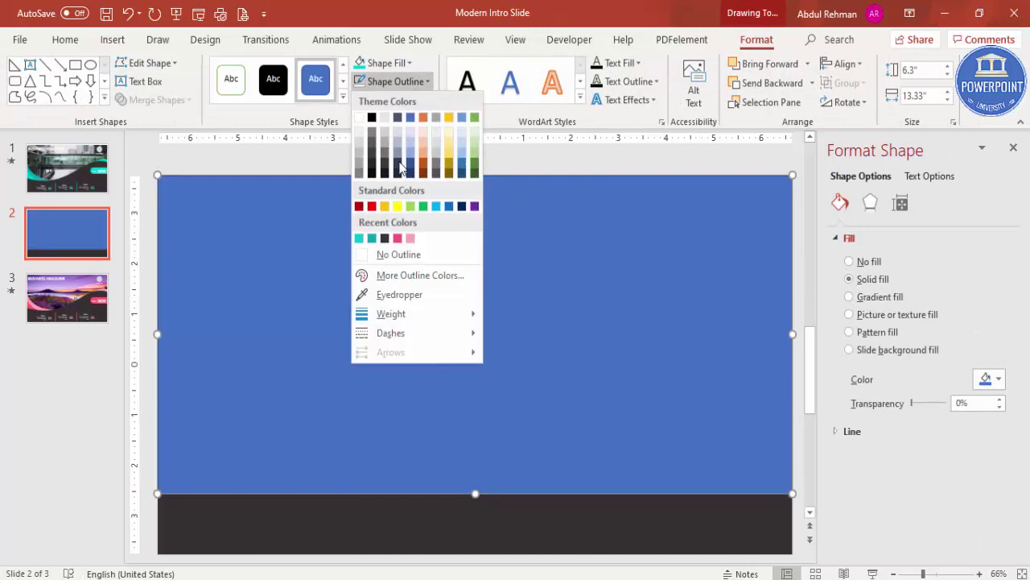
left_click(404, 252)
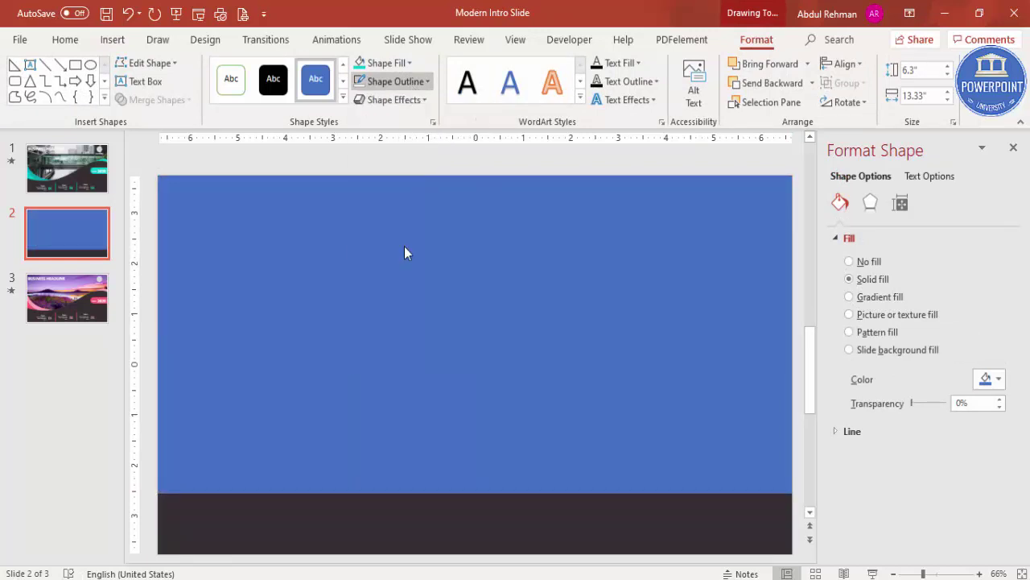
- Send the rectangle to the back and switch it to picture or texture fill
left_click(812, 82)
left_click(769, 122)
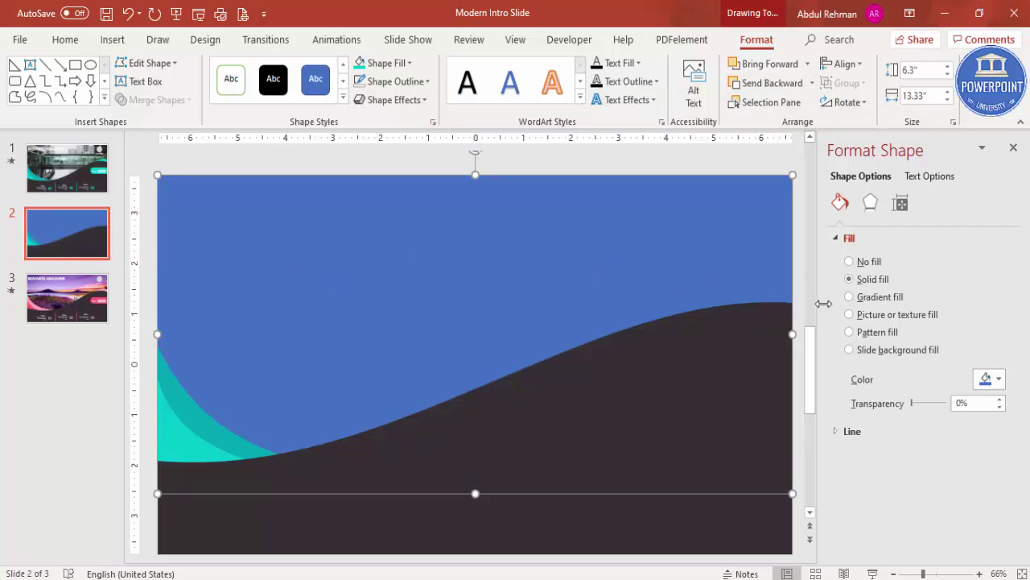
left_click(851, 314)
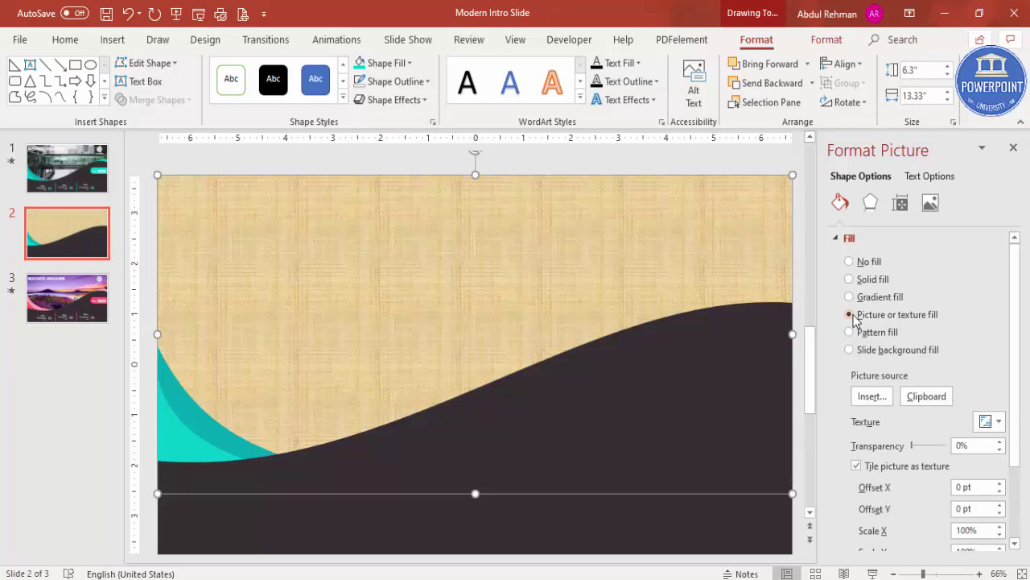
left_click(870, 394)
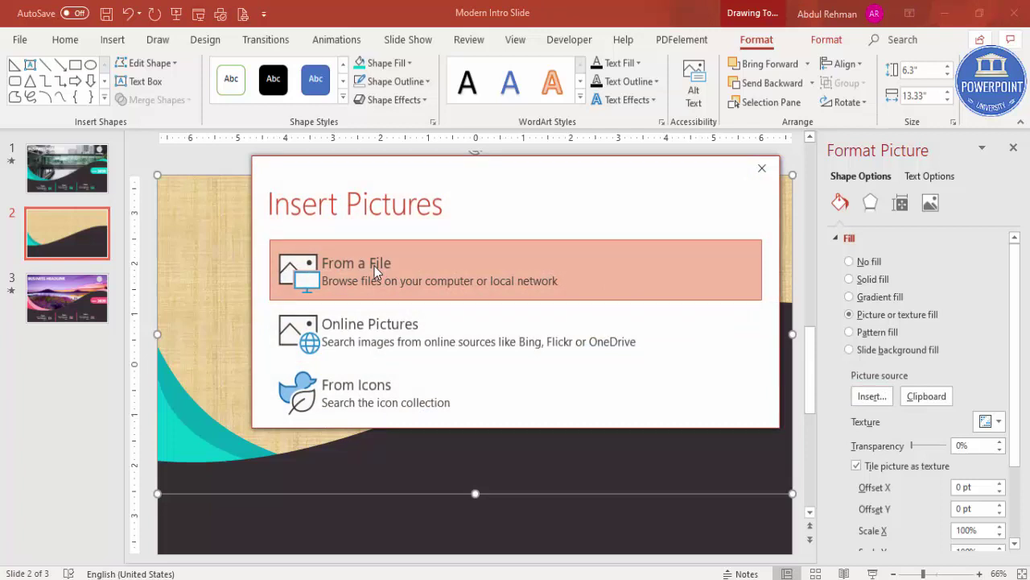
- Fill the rectangle with the city photo, offset -28% top and -22% bottom
left_click(375, 265)
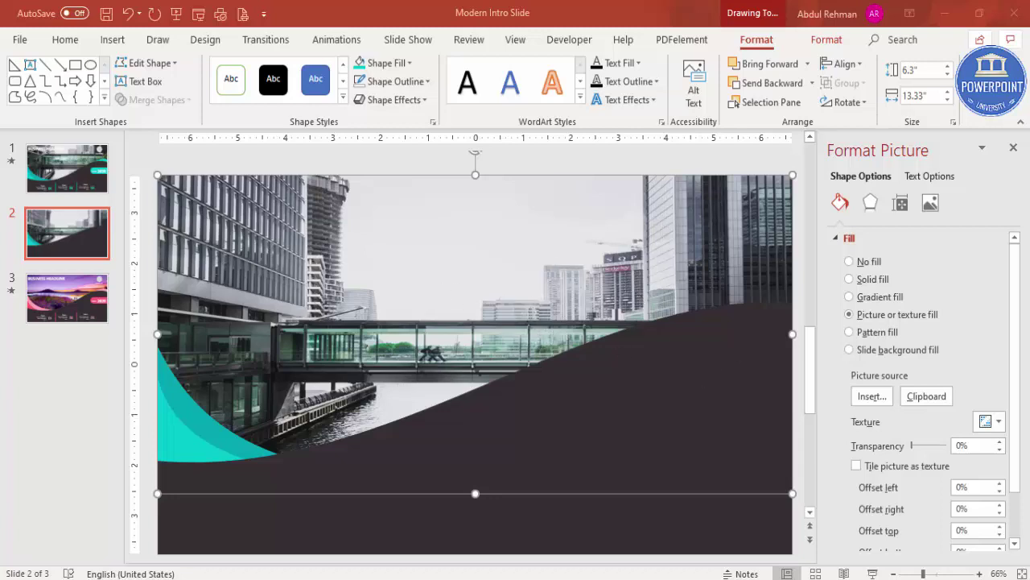
left_click_drag(1020, 491, 1027, 566)
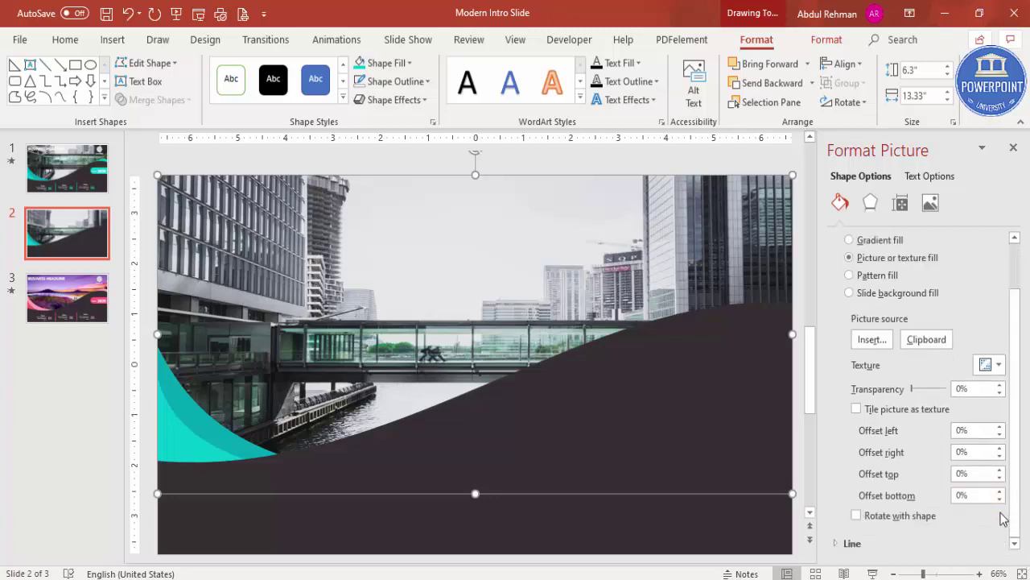
left_click_drag(1000, 500, 1000, 500)
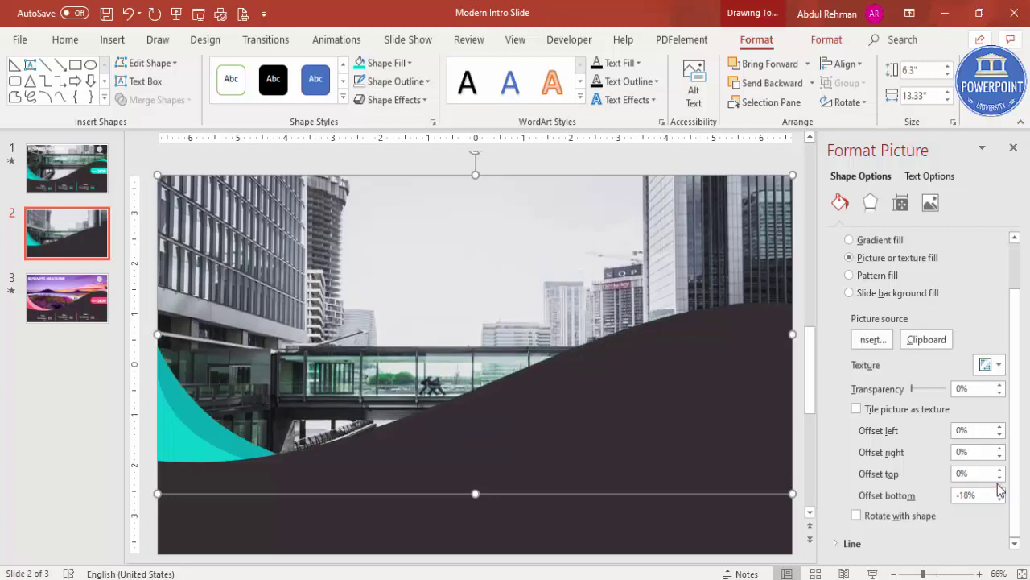
left_click_drag(1000, 480, 1000, 501)
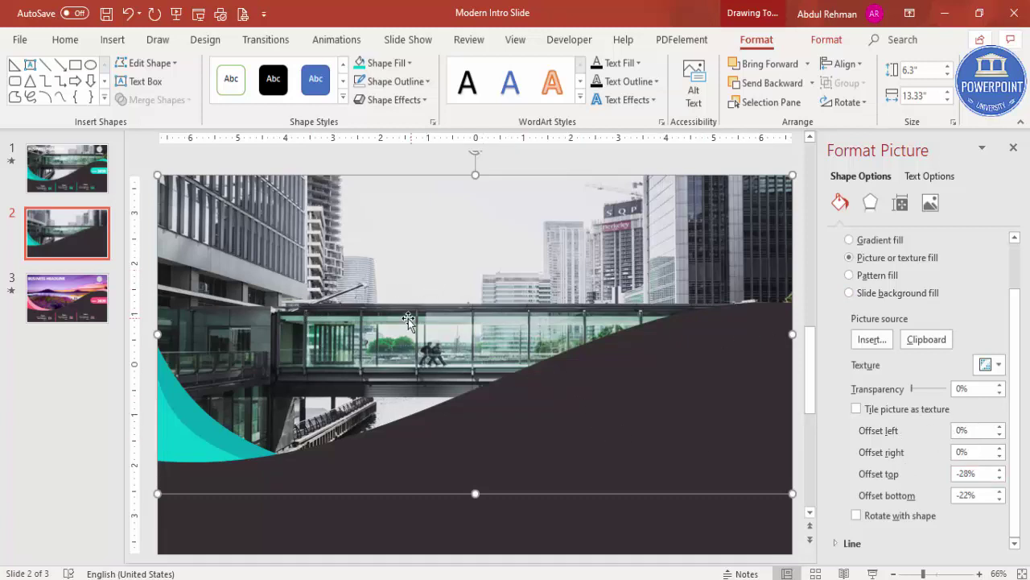
left_click(196, 403)
- Stretch the lower-left teal curve wider to the right and adjust its top-left edge beneath the wave
left_click_drag(364, 400, 508, 348)
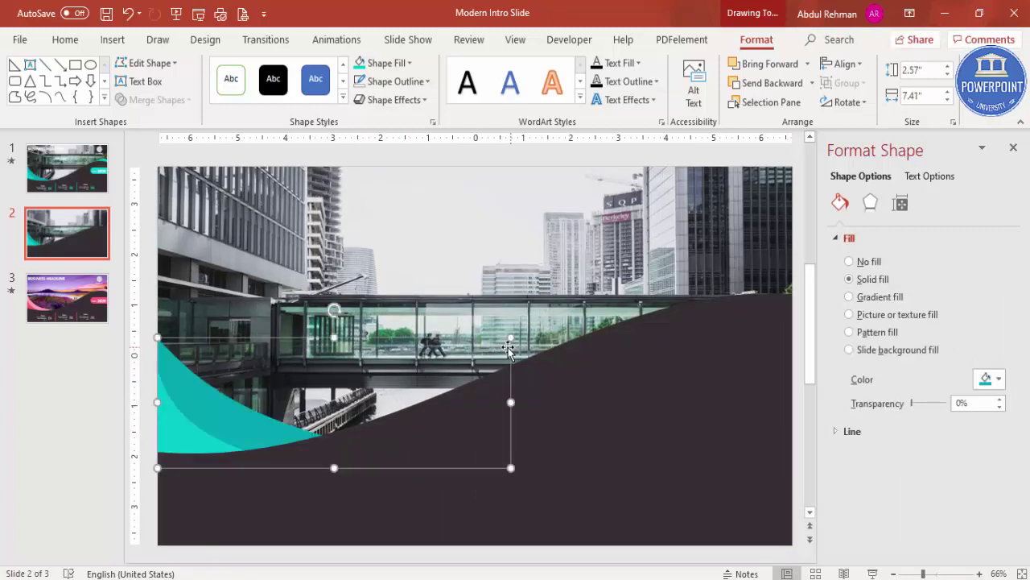
right_click(234, 421)
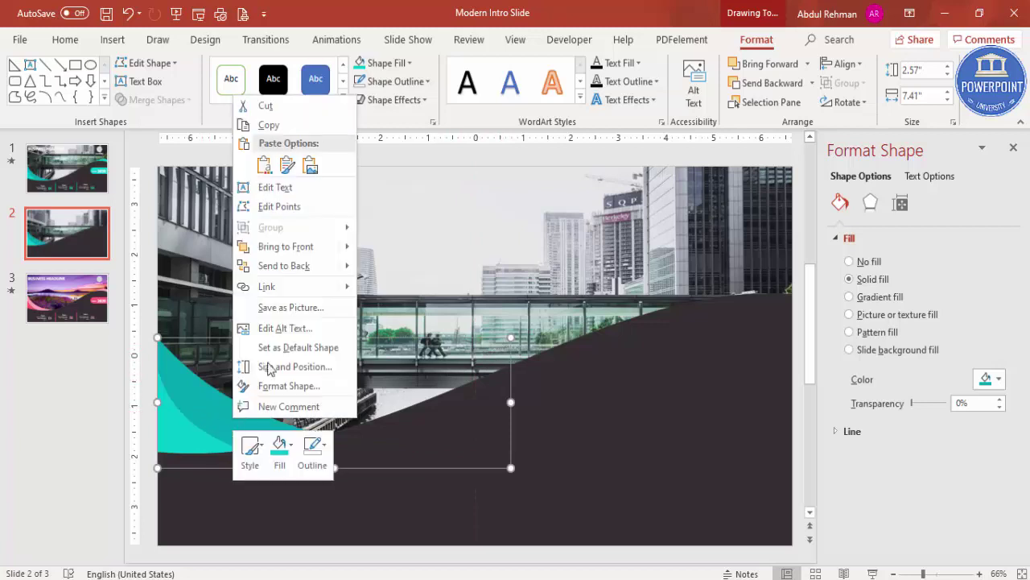
left_click(280, 206)
left_click(160, 339)
left_click_drag(229, 421, 230, 451)
left_click(271, 510)
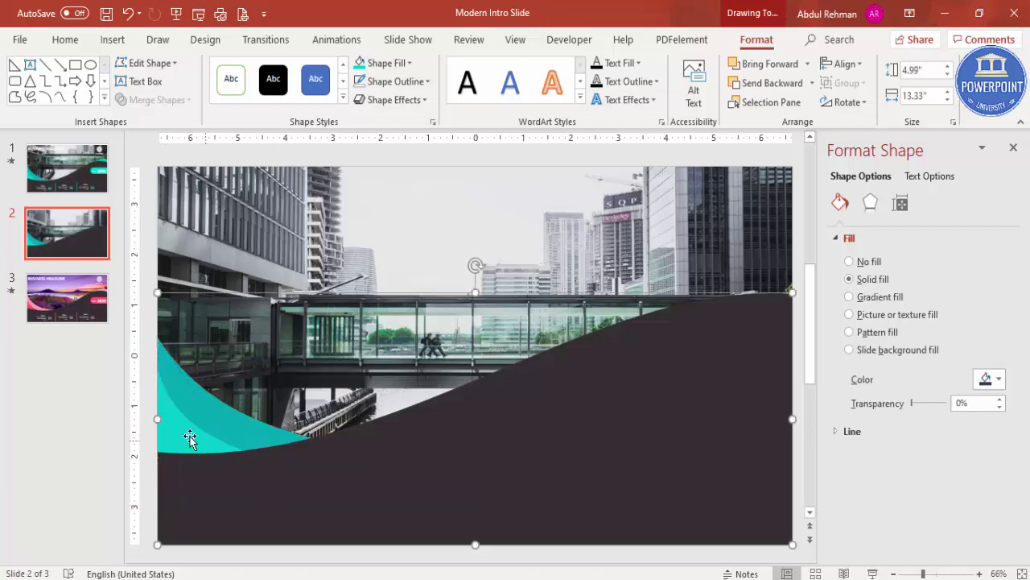
left_click(187, 438)
left_click_drag(314, 434, 422, 416)
left_click(493, 427)
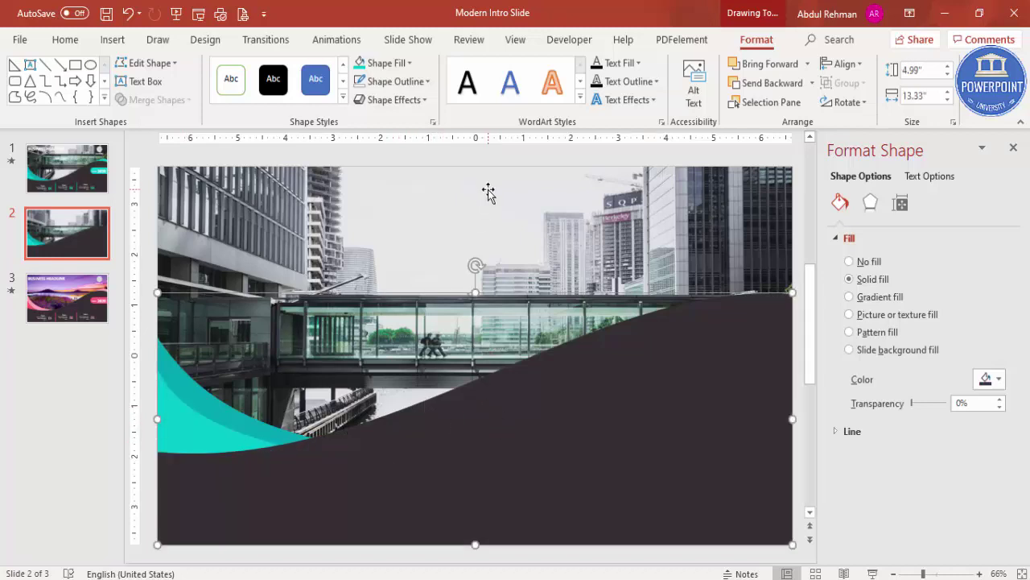
left_click(488, 191)
left_click(431, 166)
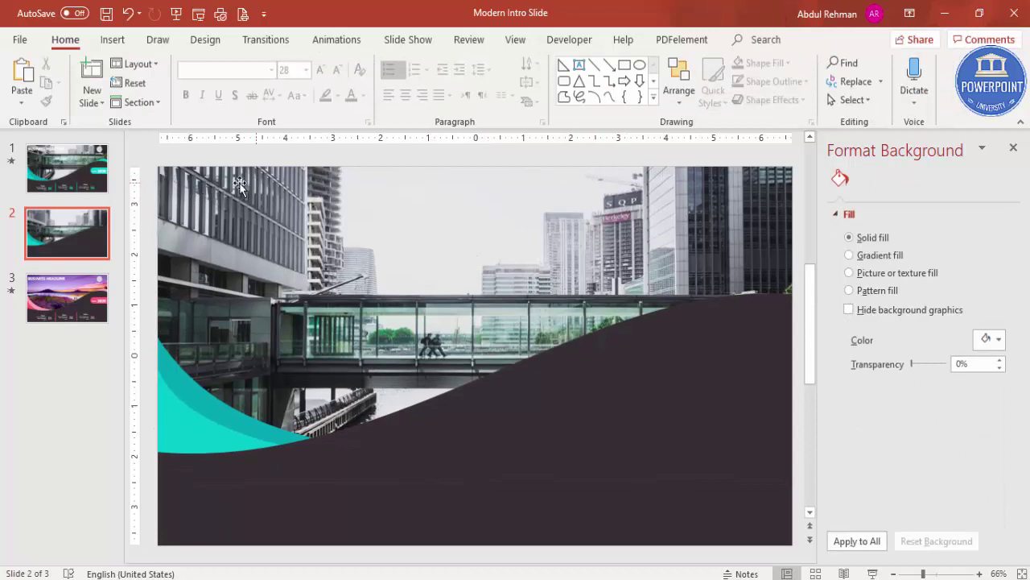
- Add a text box near the top-left reading 'BUSINESS TITLE'
left_click(113, 40)
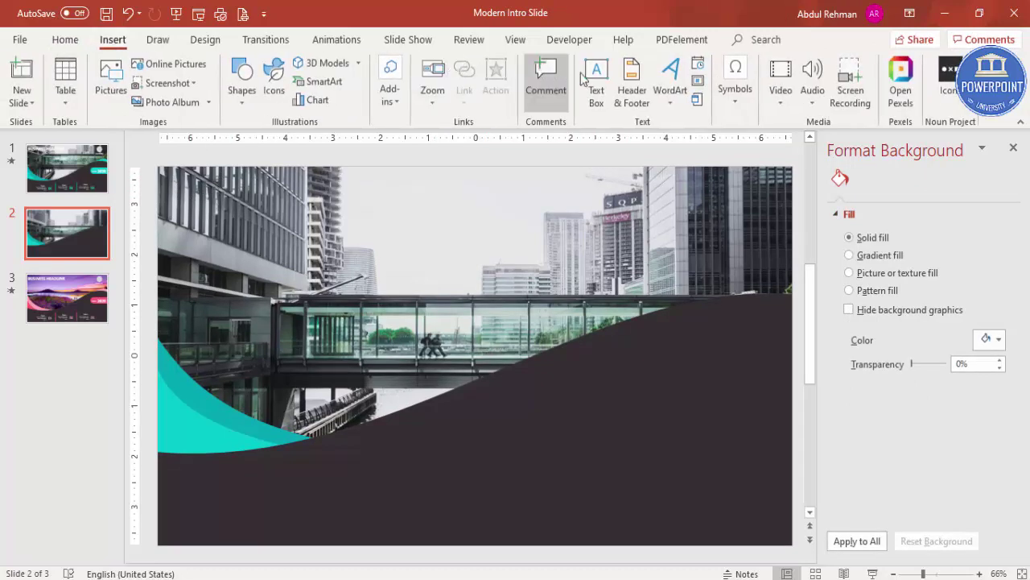
left_click_drag(186, 190, 414, 228)
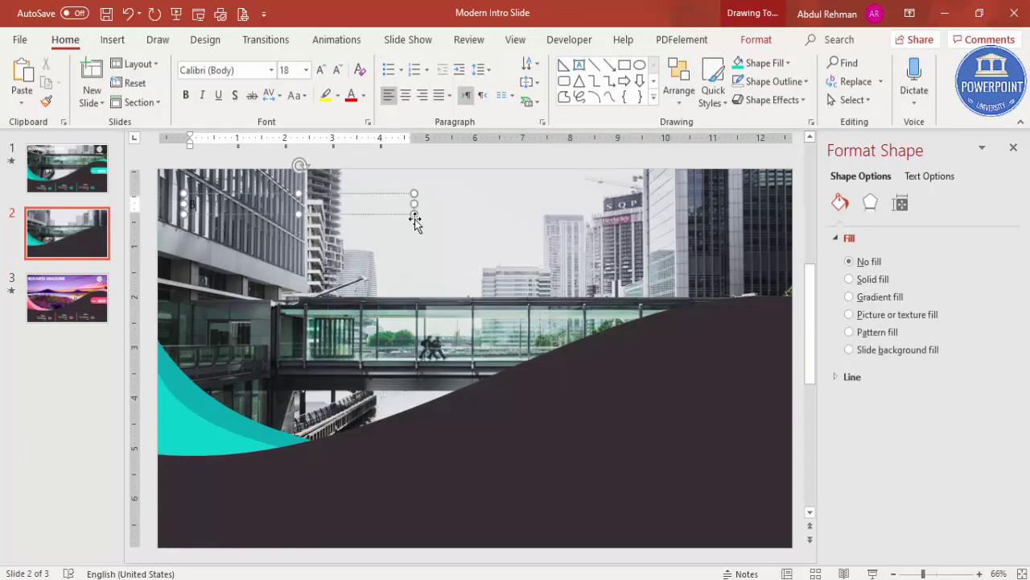
type("BUSINESS TITLE")
key("Escape")
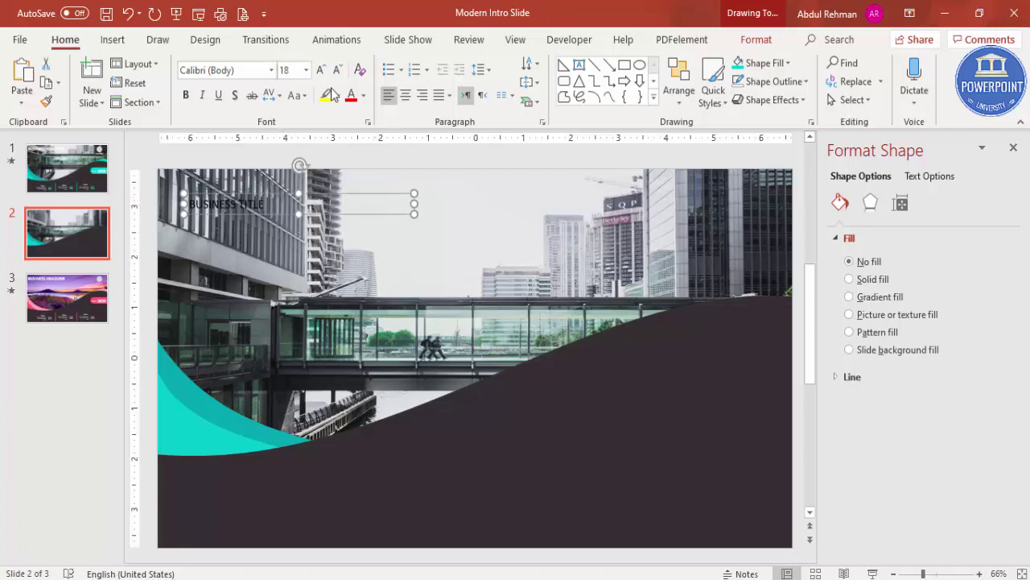
- Format the title white with shadow, Open Sans, bold, size 40
left_click(363, 95)
left_click(351, 132)
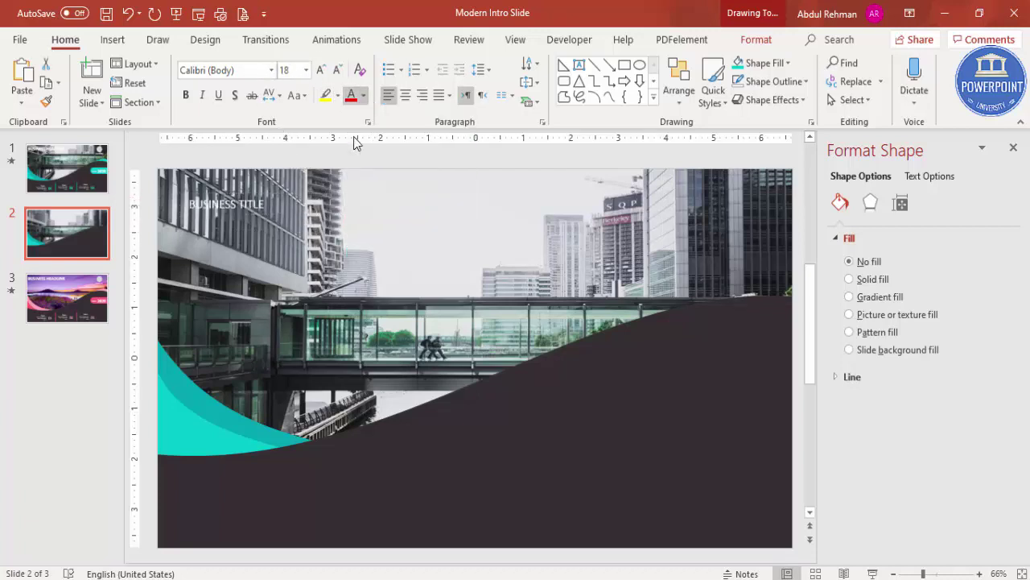
left_click(234, 95)
left_click(241, 72)
type("Open Sans")
key("Return")
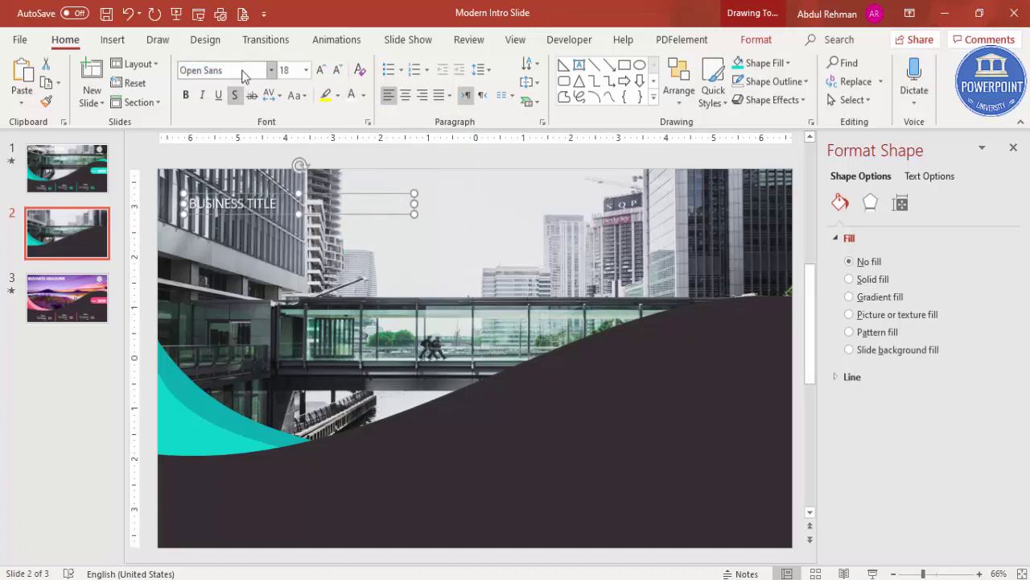
left_click(186, 95)
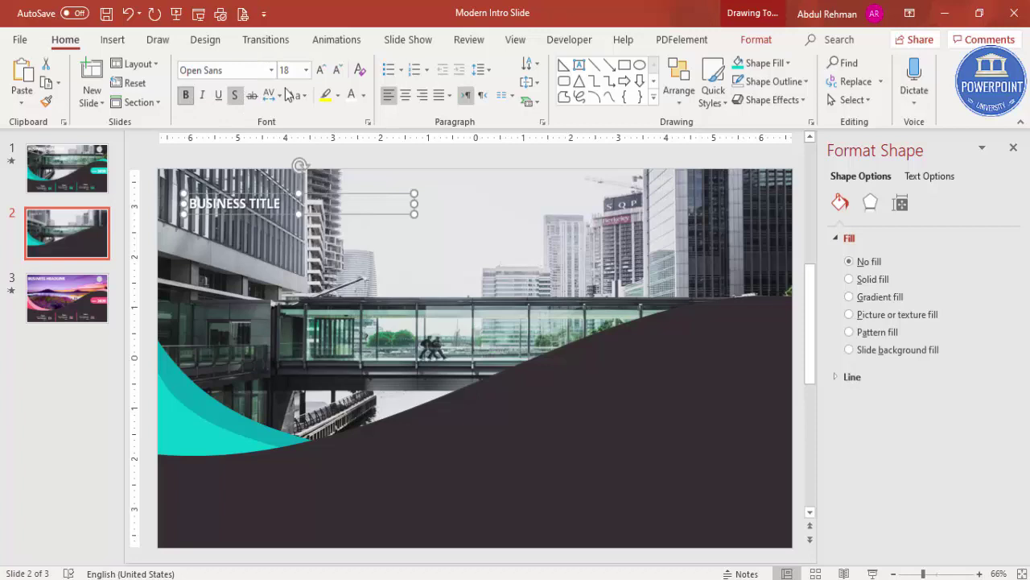
left_click(321, 71)
left_click(321, 71)
left_click(322, 71)
left_click(321, 70)
left_click(321, 70)
left_click(321, 71)
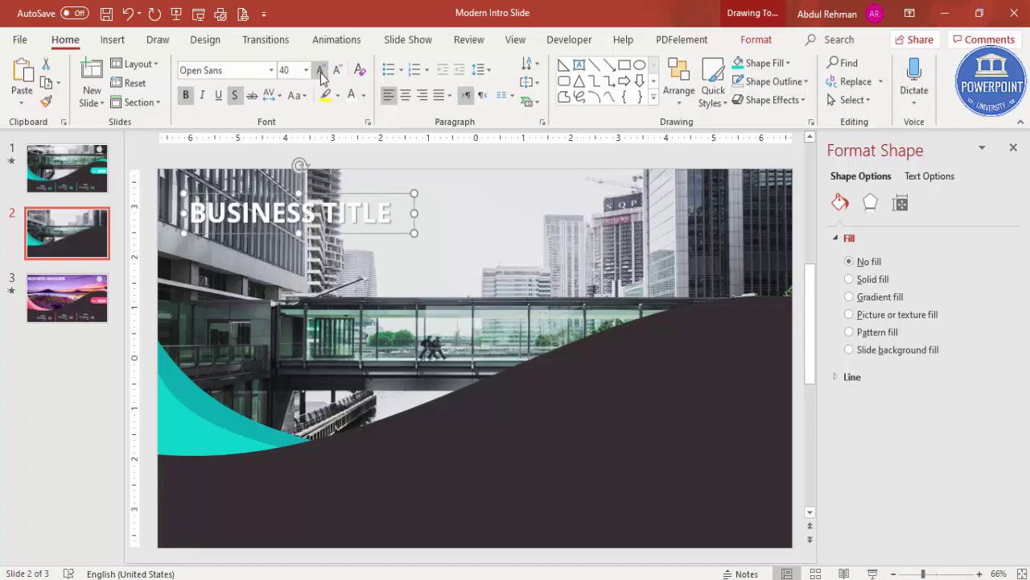
- Move the title up to the slide's top-left corner
left_click_drag(357, 191, 341, 178)
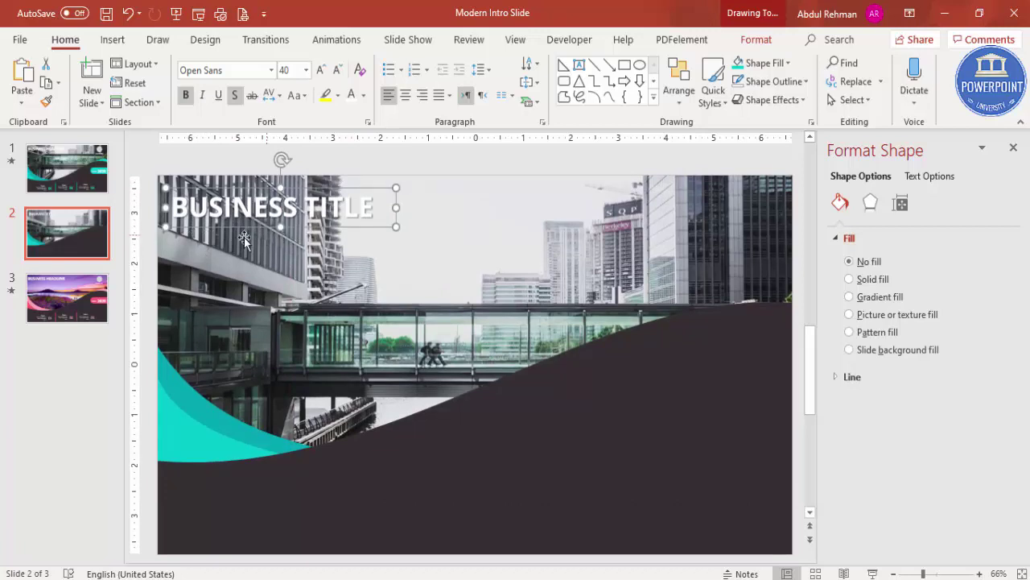
left_click(437, 166)
left_click(112, 39)
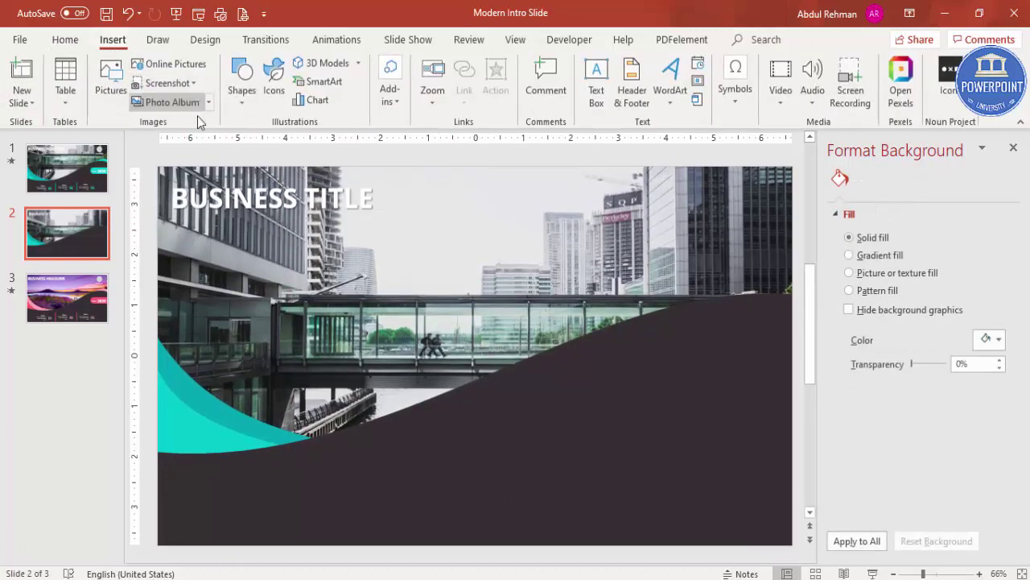
- Draw a small white circle with no outline near the top-right of the slide
left_click(241, 98)
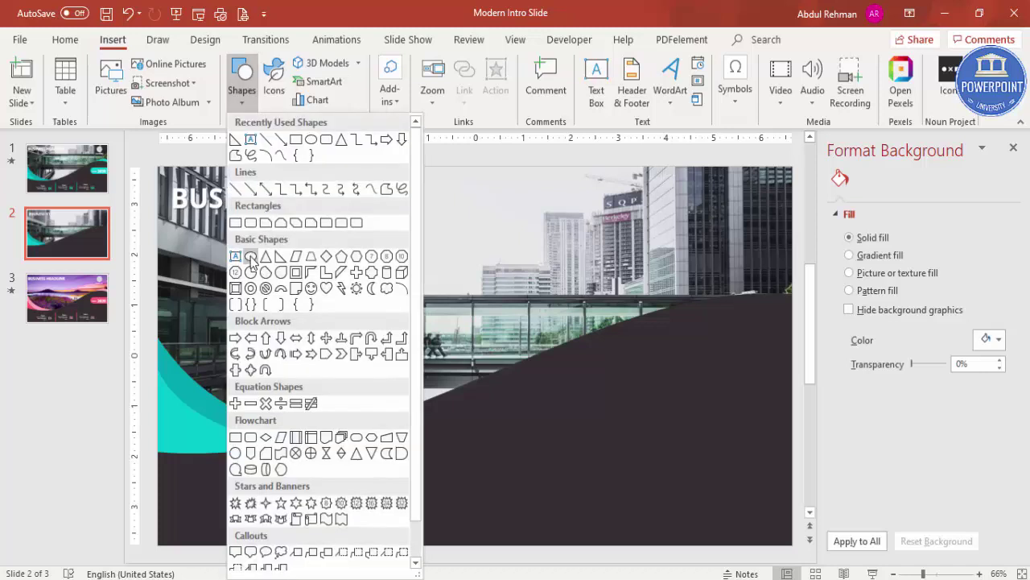
left_click(251, 256)
left_click_drag(723, 178, 715, 212)
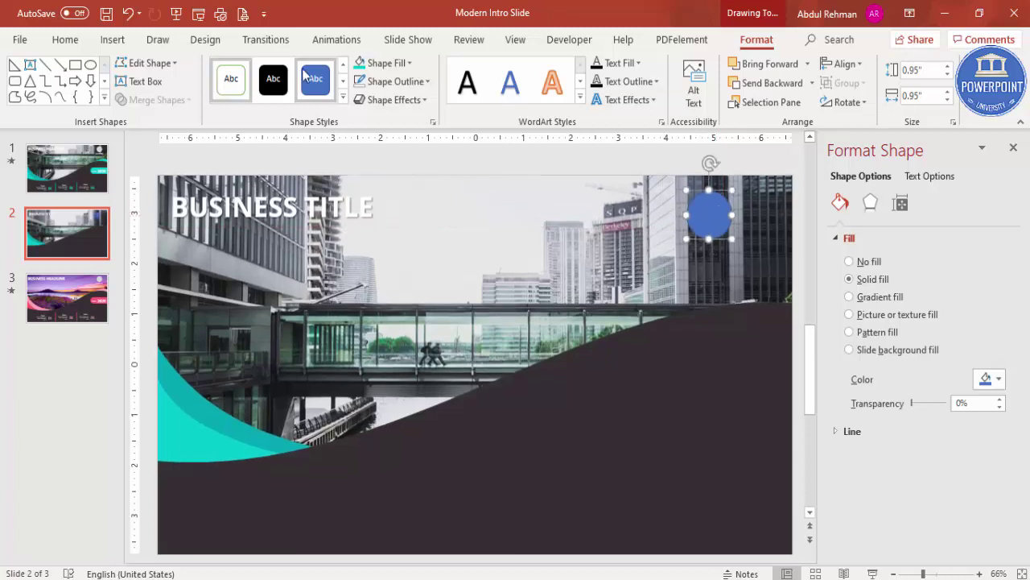
left_click(383, 63)
left_click(362, 113)
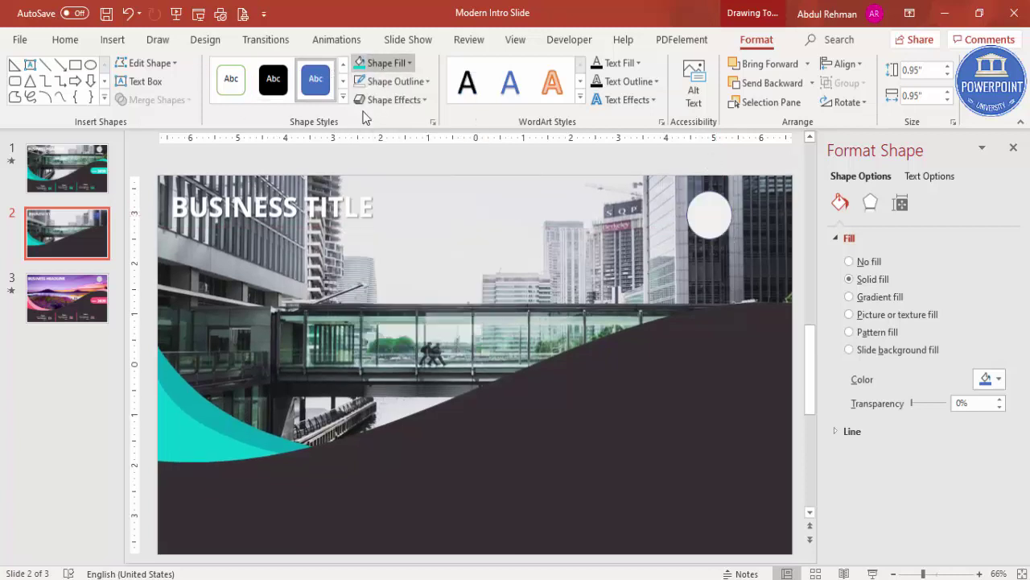
left_click(398, 81)
left_click(409, 254)
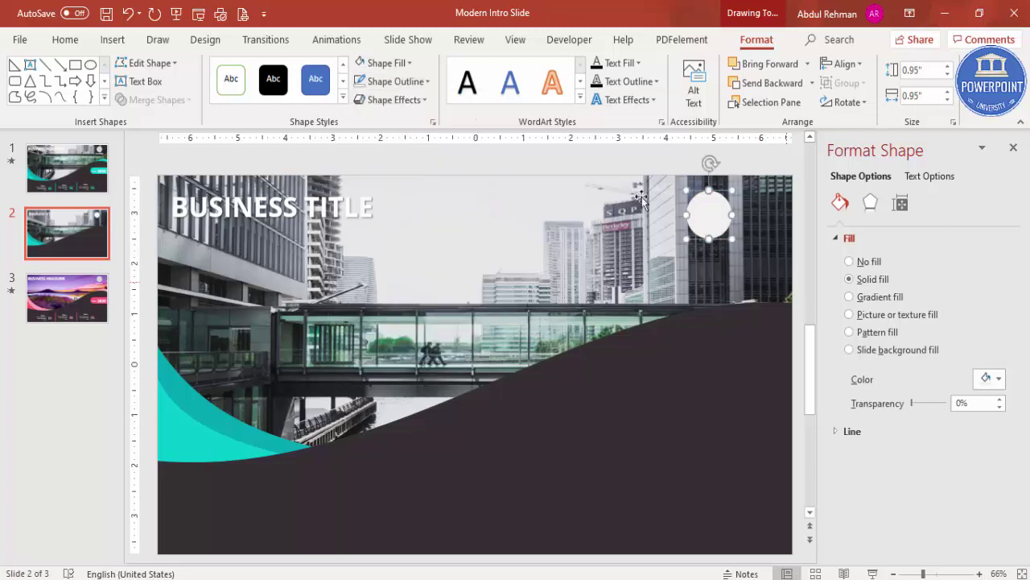
- Add 'COMPANY NAME' below the circle in centred, white, bold Open Sans
left_click(112, 39)
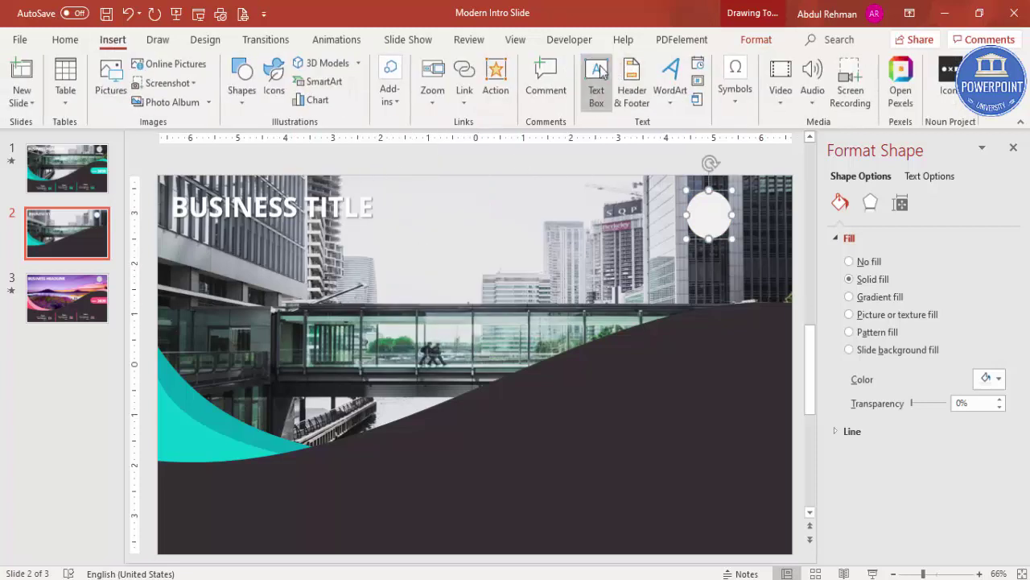
left_click(596, 82)
left_click_drag(658, 248, 773, 271)
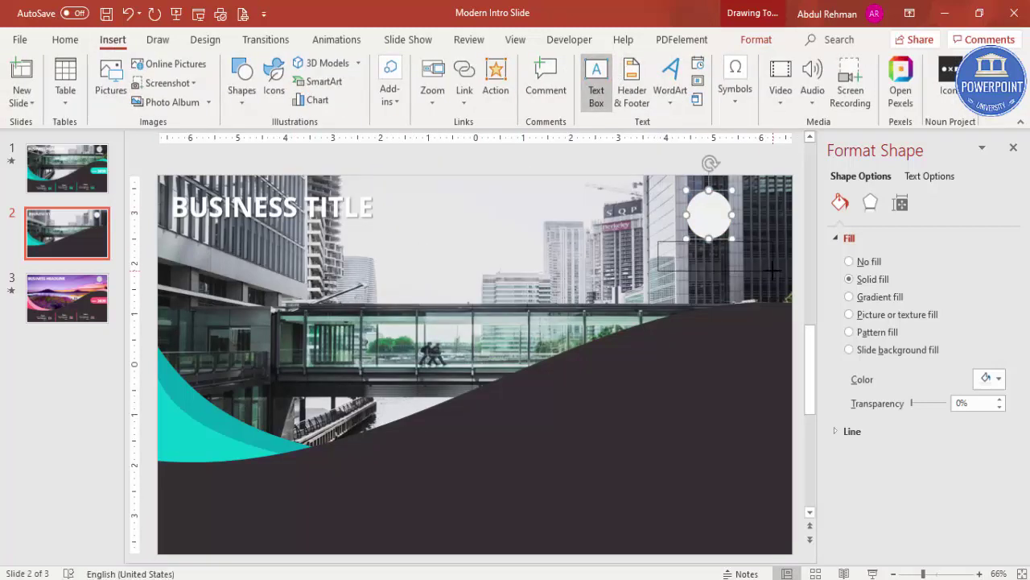
type("Add")
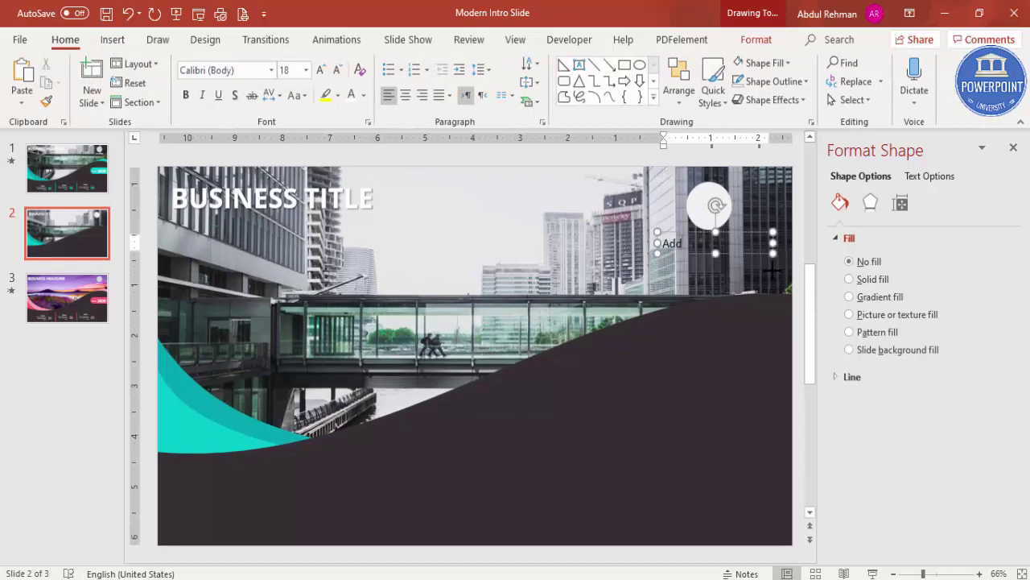
type("COMPANY NAME")
left_click(750, 235)
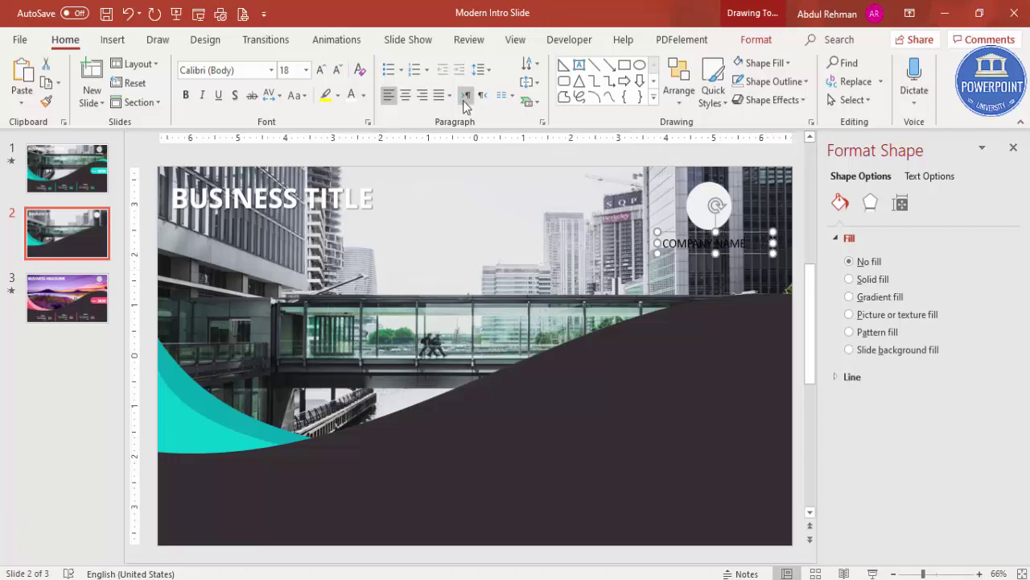
left_click(405, 95)
left_click(351, 97)
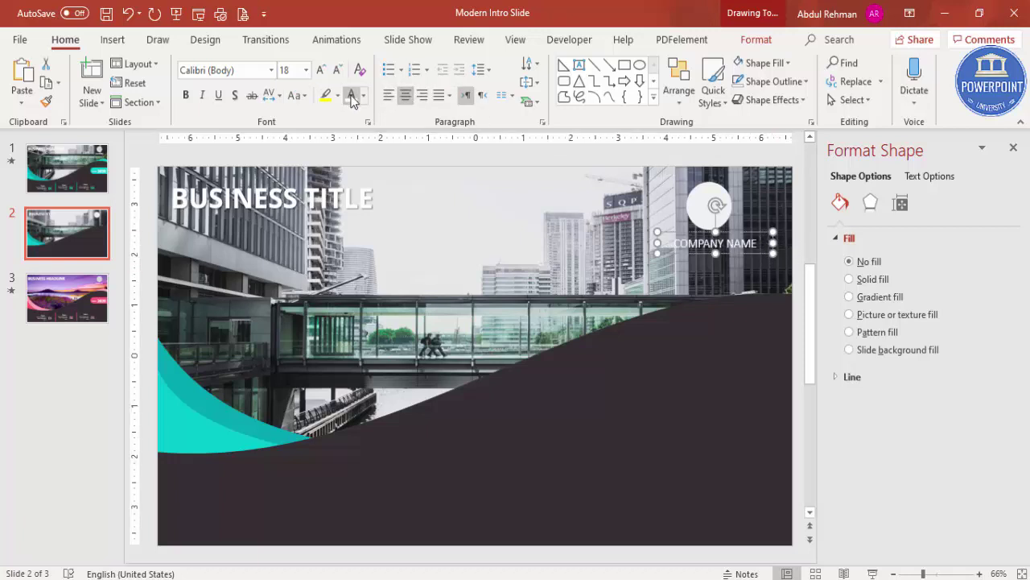
left_click(185, 95)
left_click(248, 75)
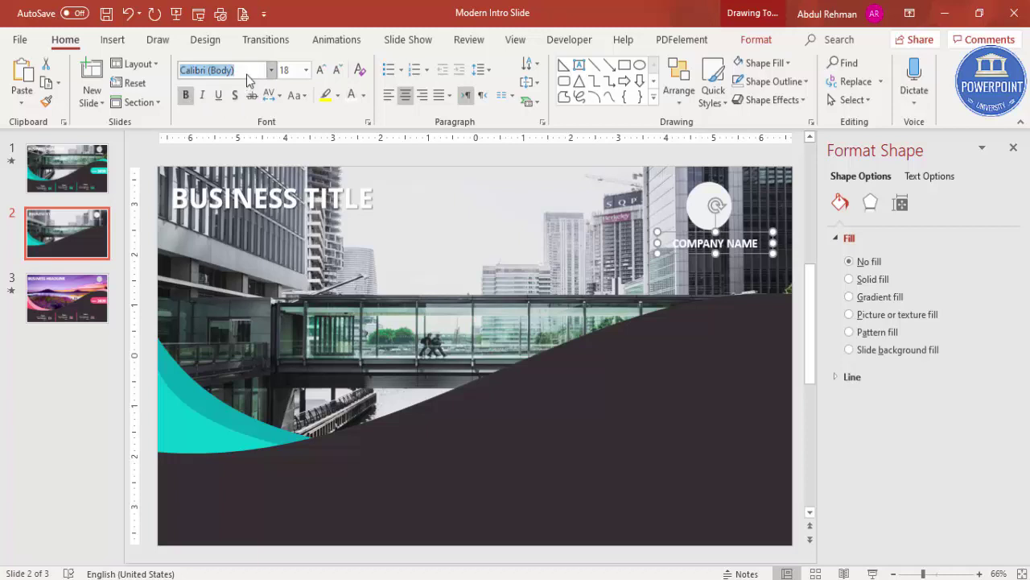
type("Open Sans")
key("Return")
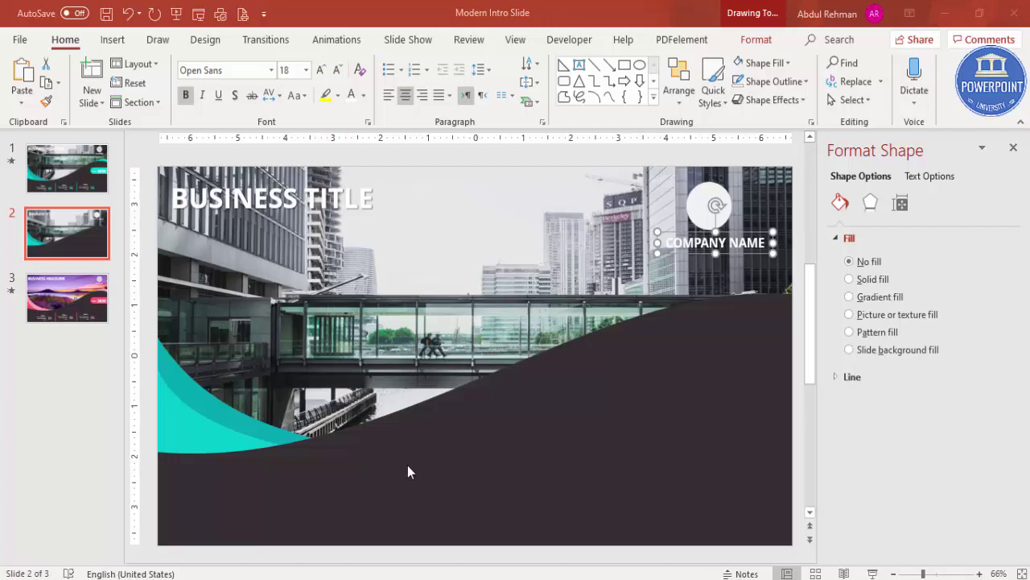
- Place a '01' text box on the dark wave below centre, coloured teal, centred and bold
left_click(114, 40)
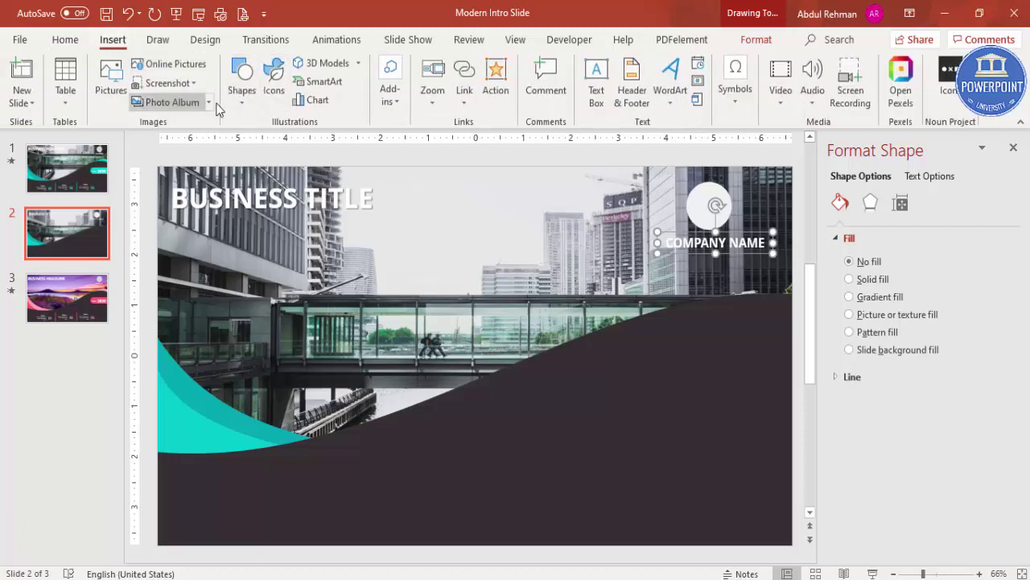
left_click(595, 82)
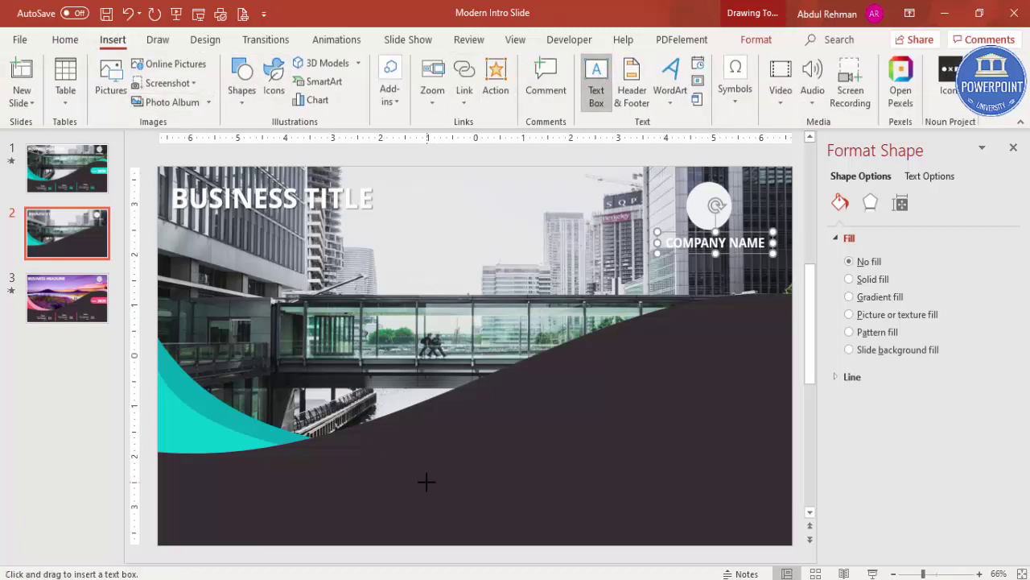
left_click_drag(427, 481, 486, 524)
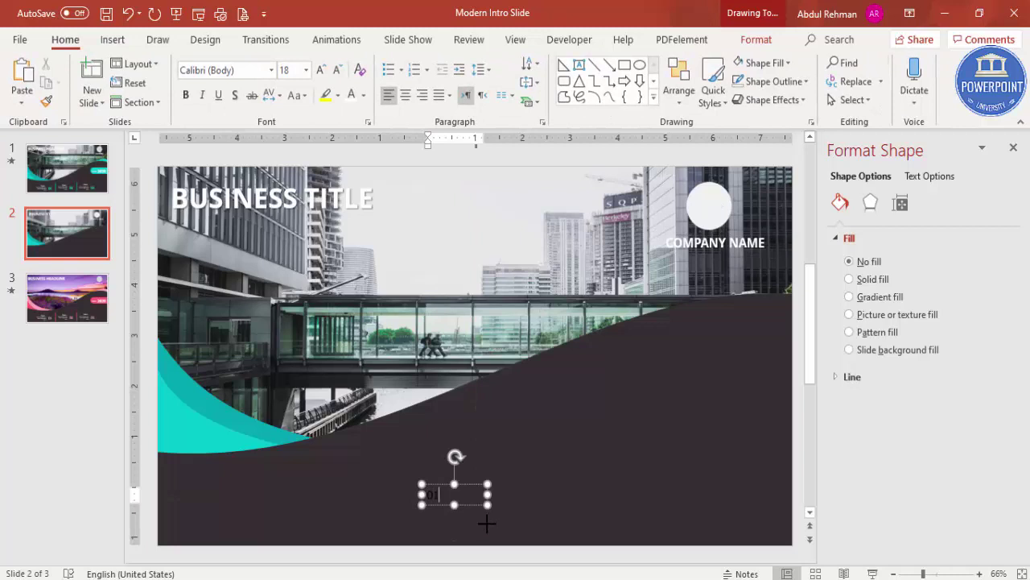
left_click(468, 488)
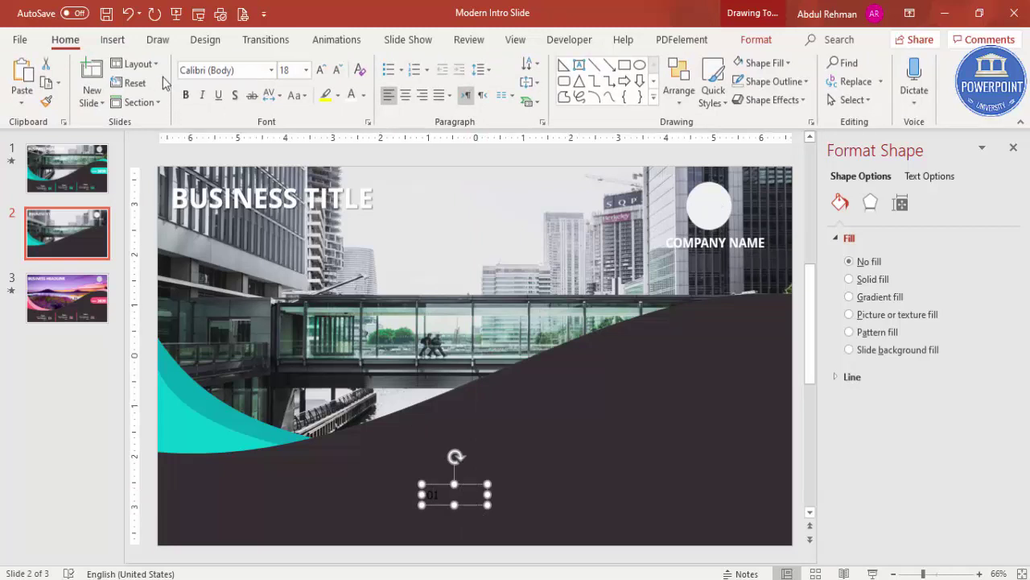
left_click(364, 95)
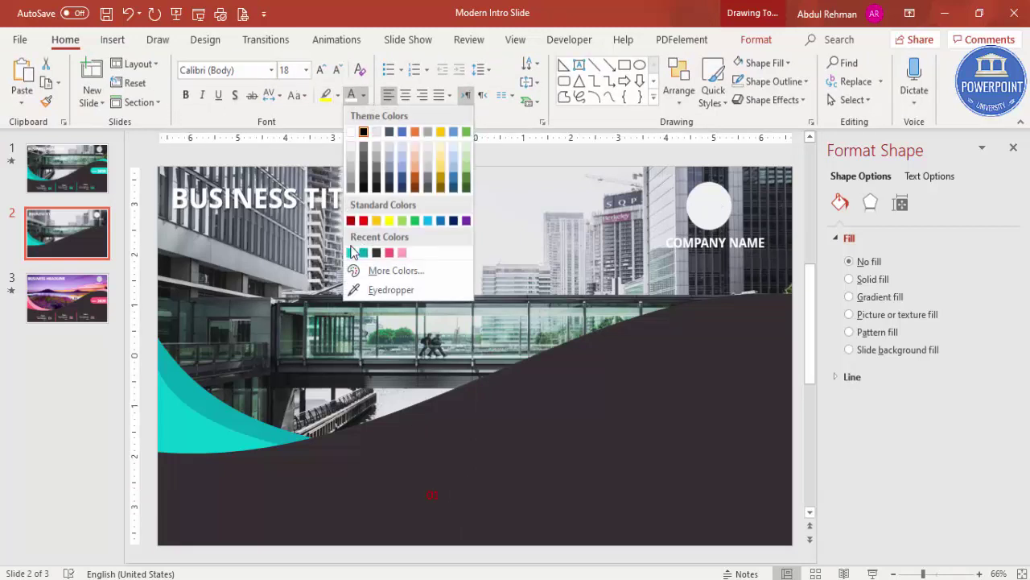
left_click(350, 250)
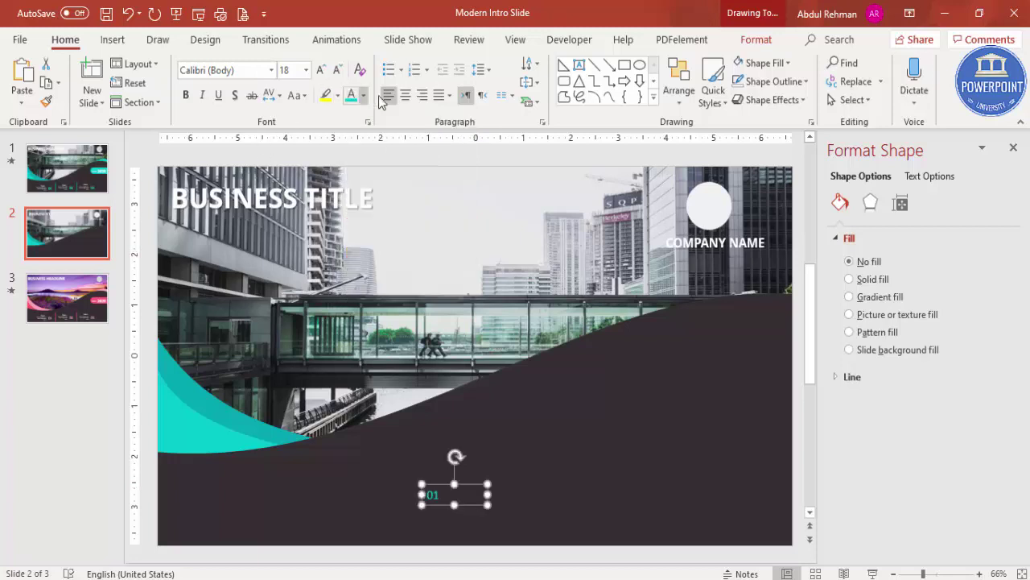
left_click(406, 95)
left_click(184, 95)
left_click(247, 71)
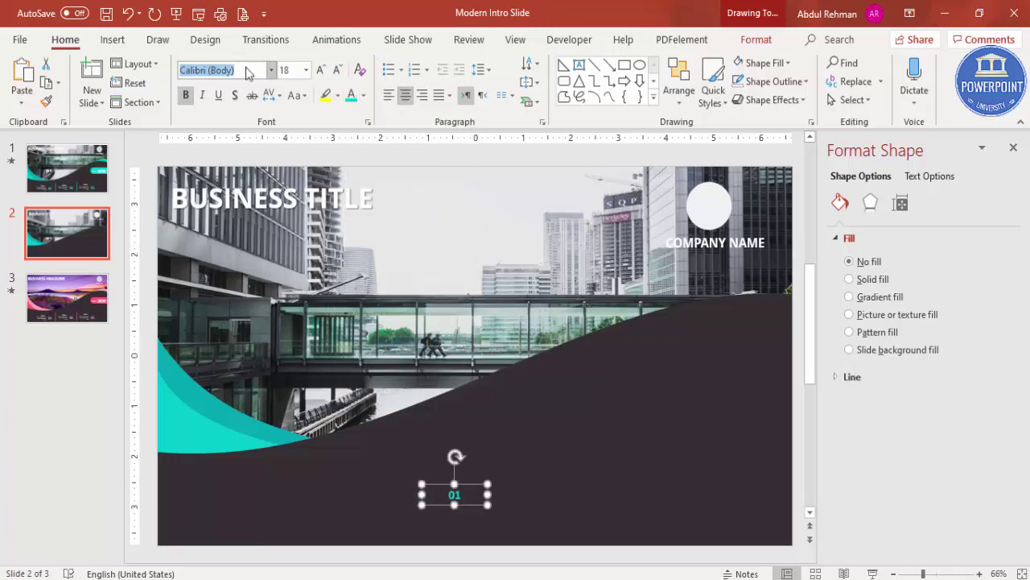